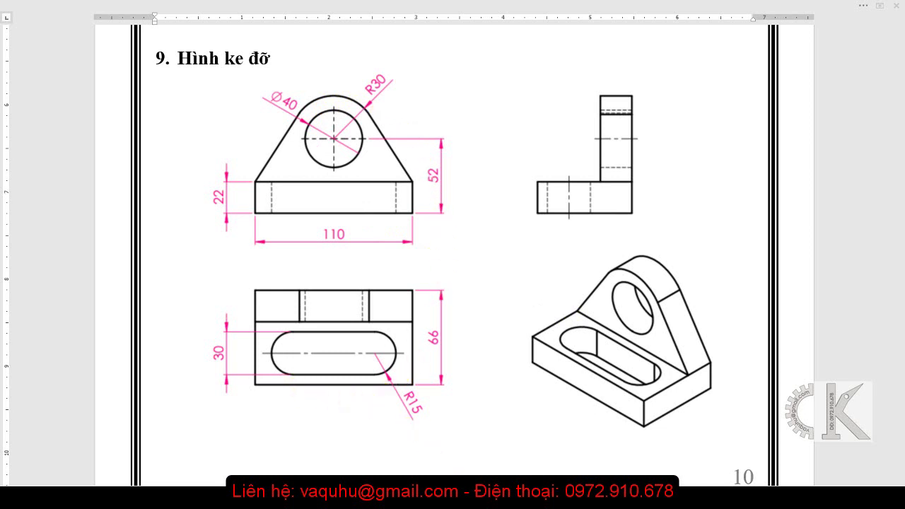
Step: Snip the bracket's front and top views, then return to the empty SOLIDWORKS part
{"action": "left_click", "coordinate": [532, 209]}
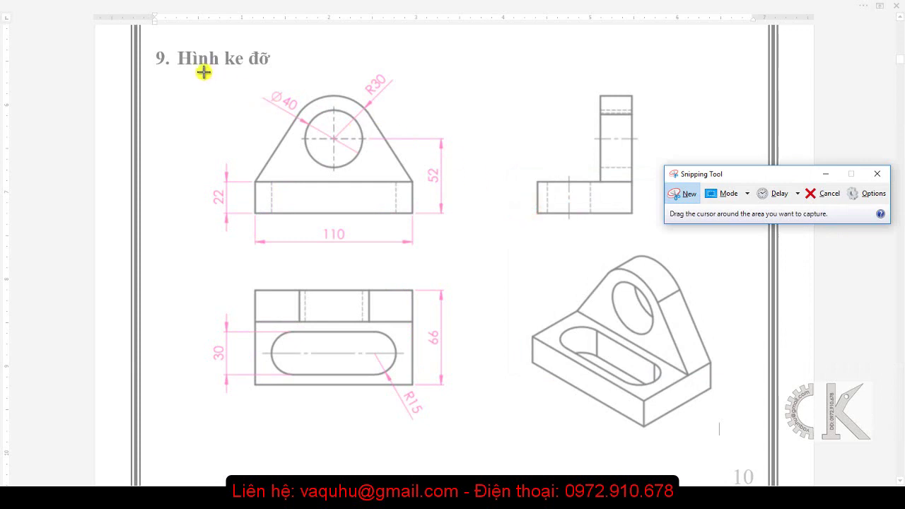
{"action": "left_click_drag", "start_coordinate": [204, 71], "coordinate": [467, 426]}
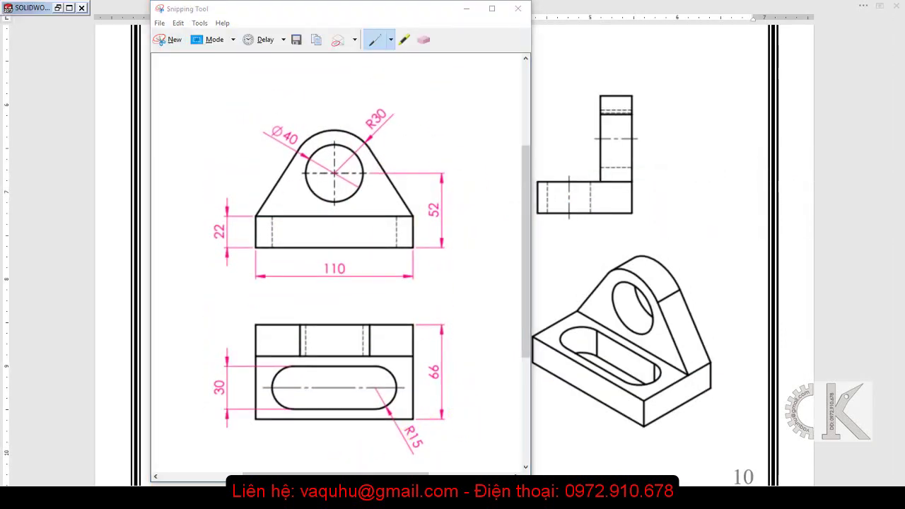
{"action": "key", "text": "alt+Tab"}
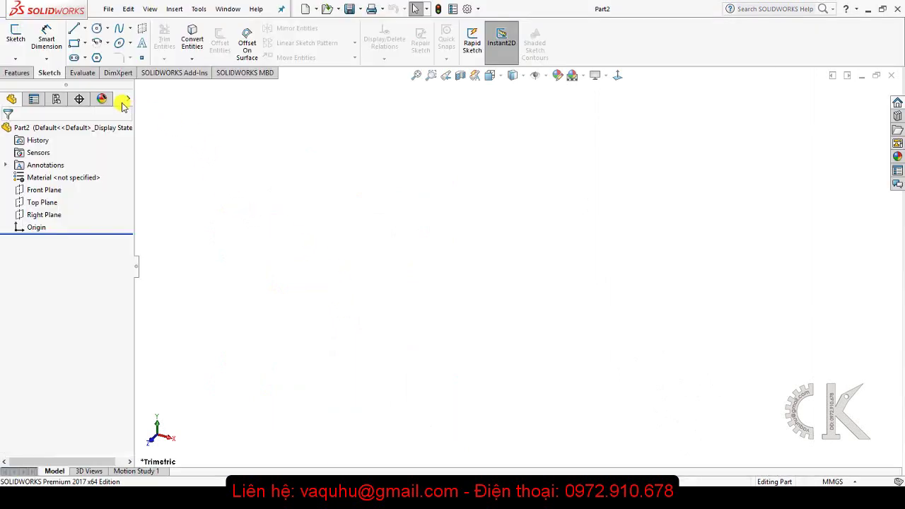
Step: Start a Front Plane sketch and move the pasted bracket drawing to the right of the origin
{"action": "left_click", "coordinate": [22, 41]}
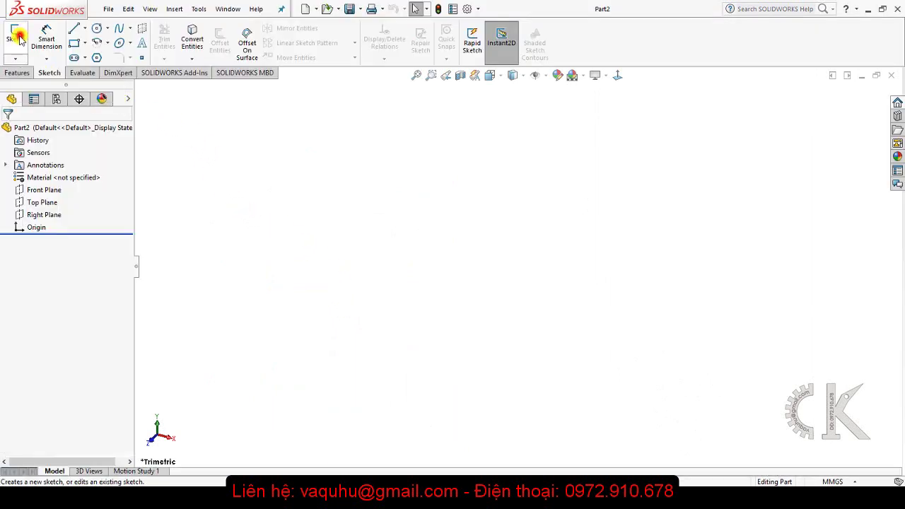
{"action": "left_click", "coordinate": [378, 161]}
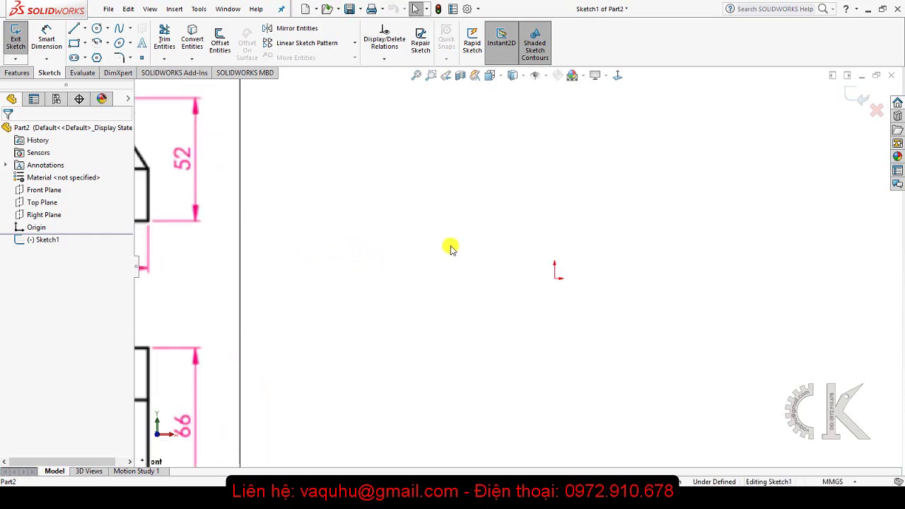
{"action": "left_click", "coordinate": [357, 249]}
{"action": "left_click_drag", "start_coordinate": [329, 261], "coordinate": [393, 267]}
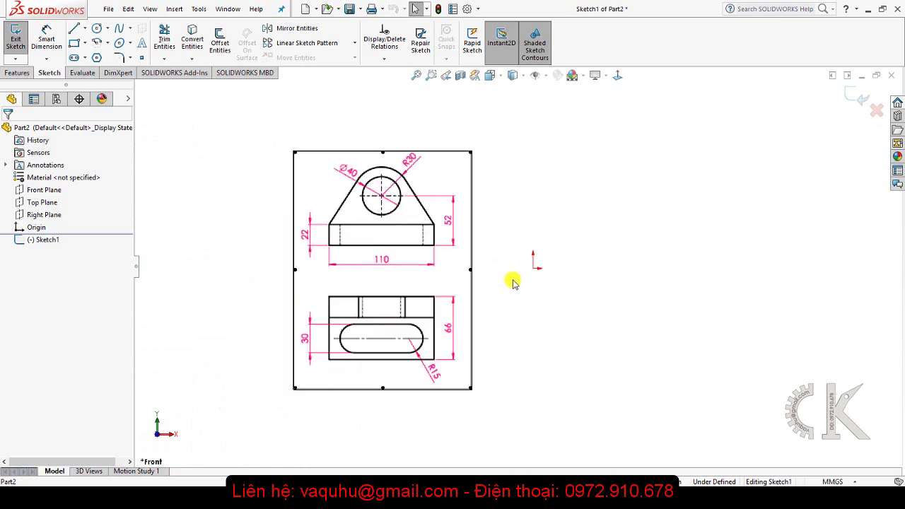
{"action": "scroll", "coordinate": [522, 269], "scroll_direction": "down", "scroll_amount": 2}
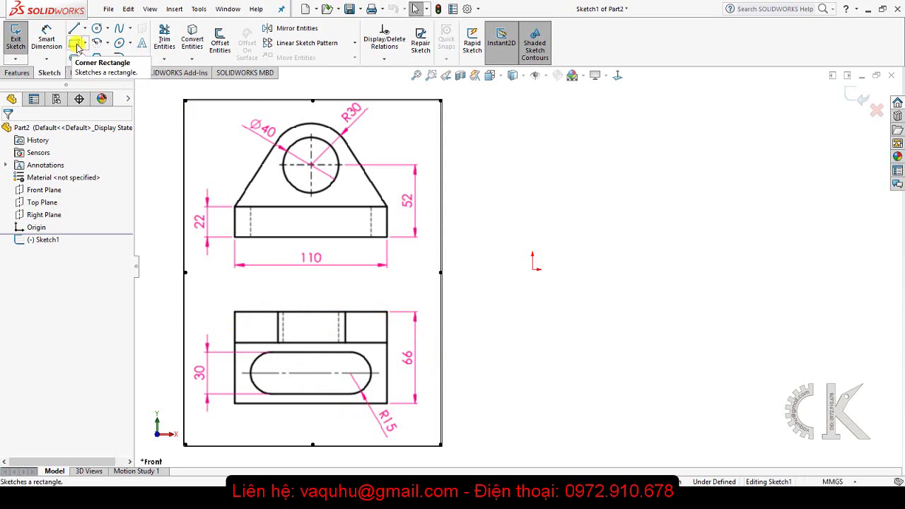
Step: Draw a corner rectangle from the origin and dimension its right edge to 66
{"action": "left_click", "coordinate": [75, 46]}
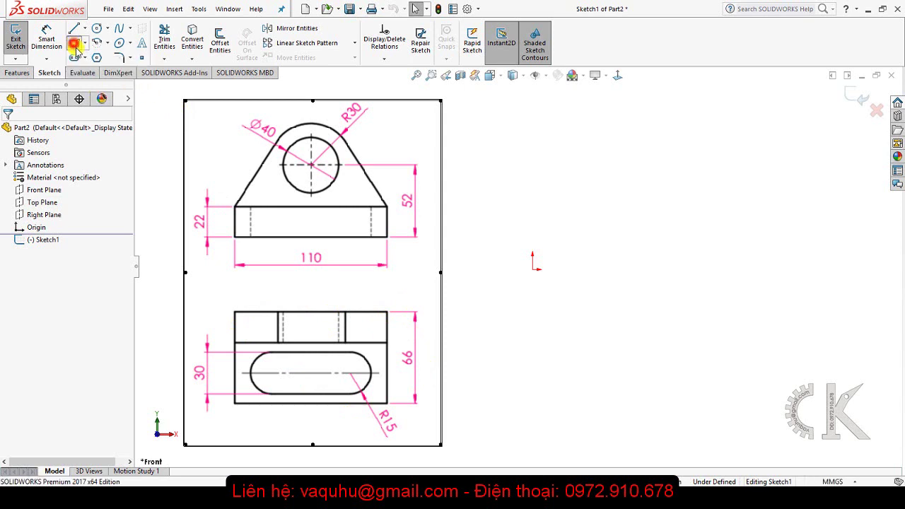
{"action": "left_click", "coordinate": [533, 270]}
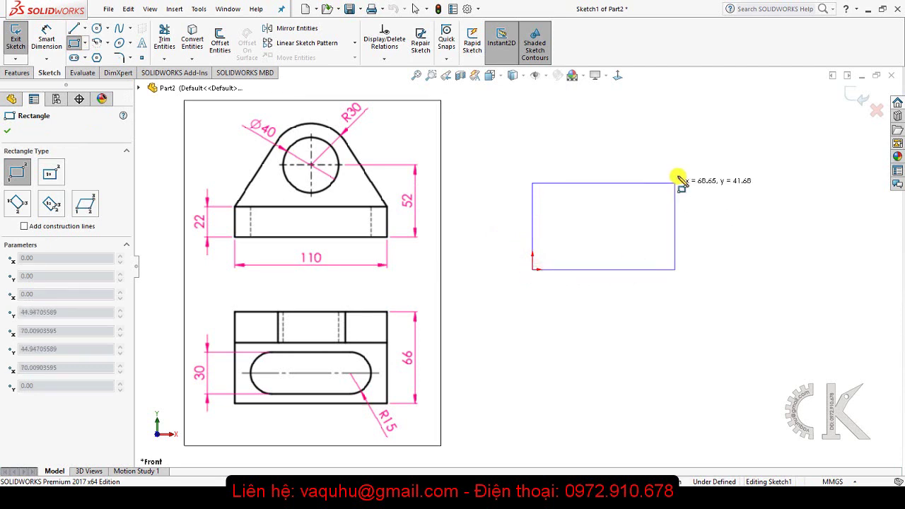
{"action": "left_click", "coordinate": [679, 176]}
{"action": "right_click_drag", "start_coordinate": [722, 327], "coordinate": [717, 247]}
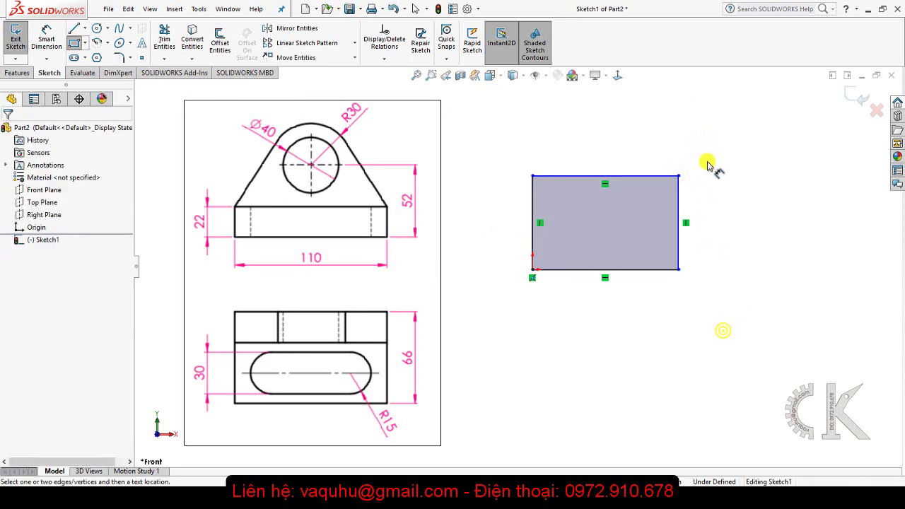
{"action": "left_click", "coordinate": [681, 208]}
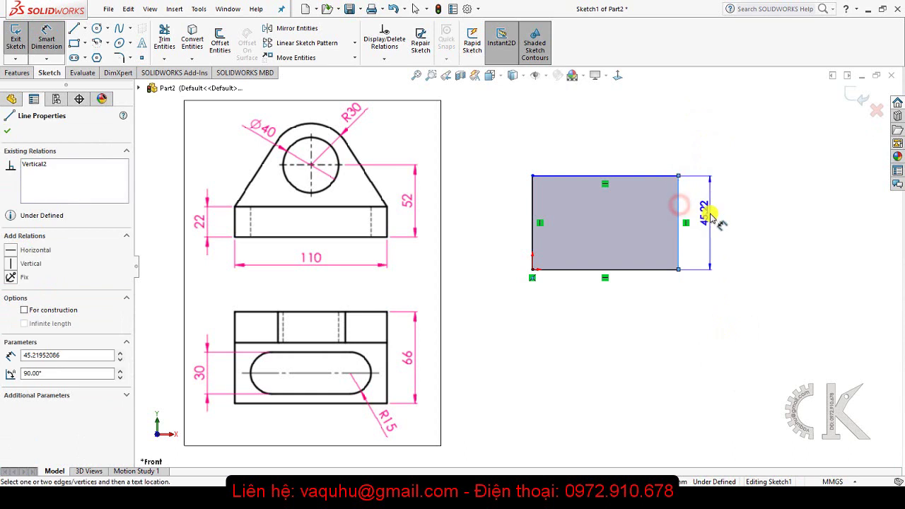
{"action": "left_click", "coordinate": [710, 213]}
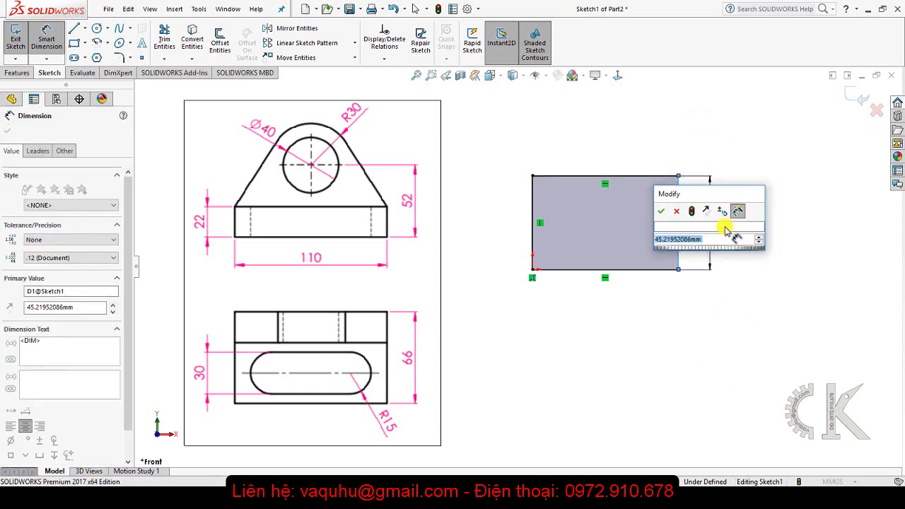
{"action": "type", "text": "66"}
{"action": "left_click", "coordinate": [663, 211]}
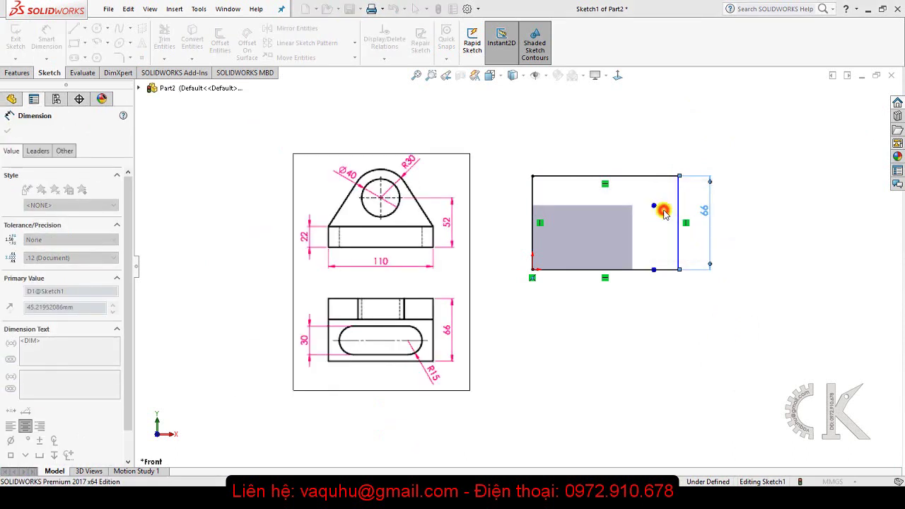
Step: Dimension the rectangle's bottom edge to 110, making it fully defined
{"action": "left_click", "coordinate": [627, 271]}
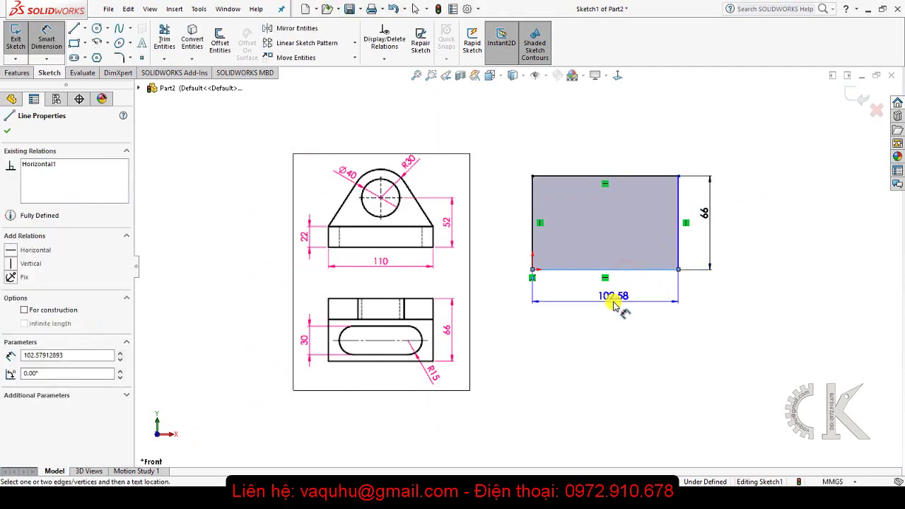
{"action": "left_click", "coordinate": [612, 309]}
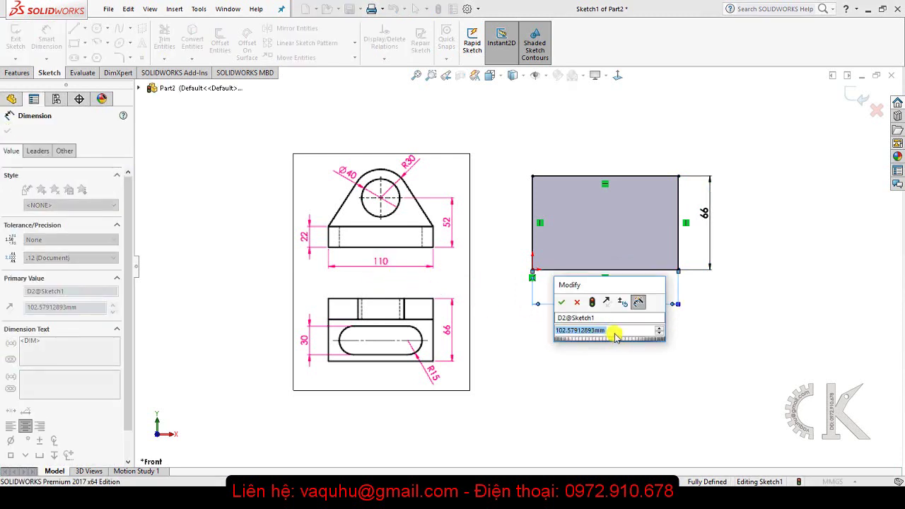
{"action": "type", "text": "110"}
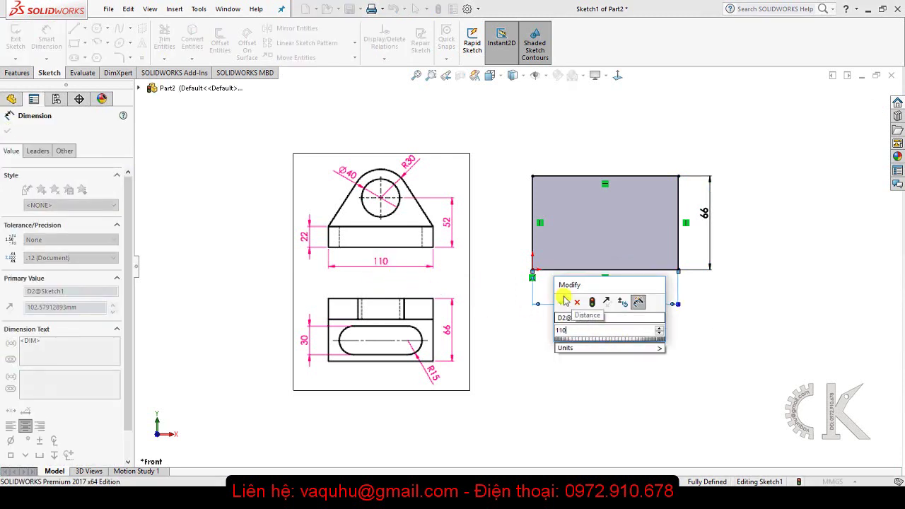
{"action": "left_click", "coordinate": [566, 307]}
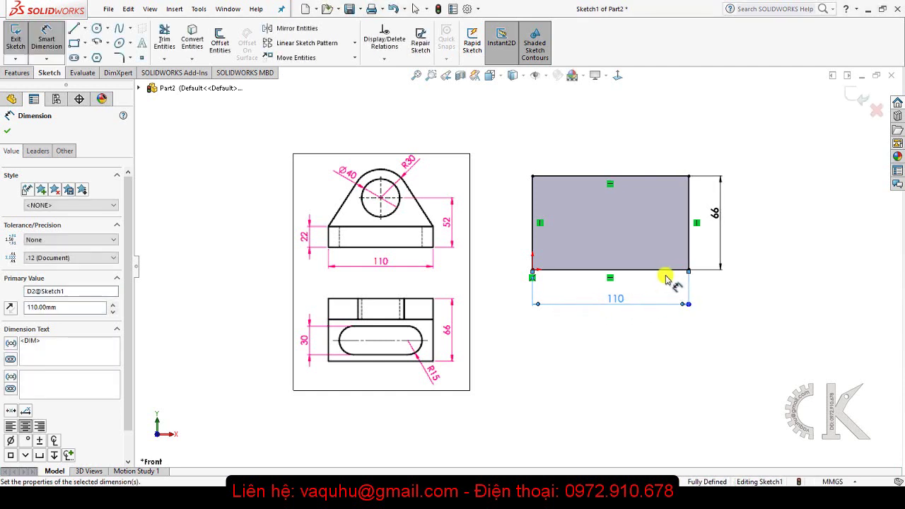
{"action": "scroll", "coordinate": [665, 278], "scroll_direction": "down", "scroll_amount": 1}
{"action": "scroll", "coordinate": [657, 277], "scroll_direction": "down", "scroll_amount": 1}
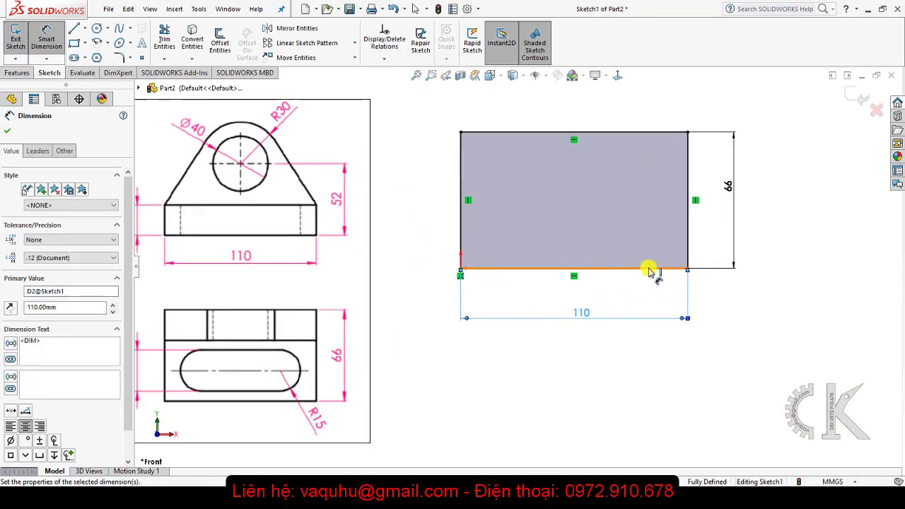
{"action": "middle_click_drag", "start_coordinate": [580, 246], "coordinate": [636, 269], "text": "ctrl"}
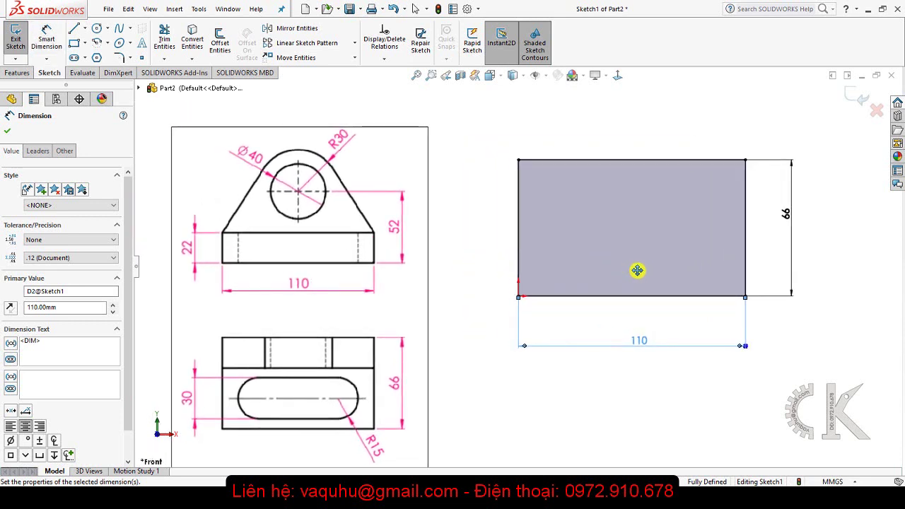
{"action": "key", "text": "Escape"}
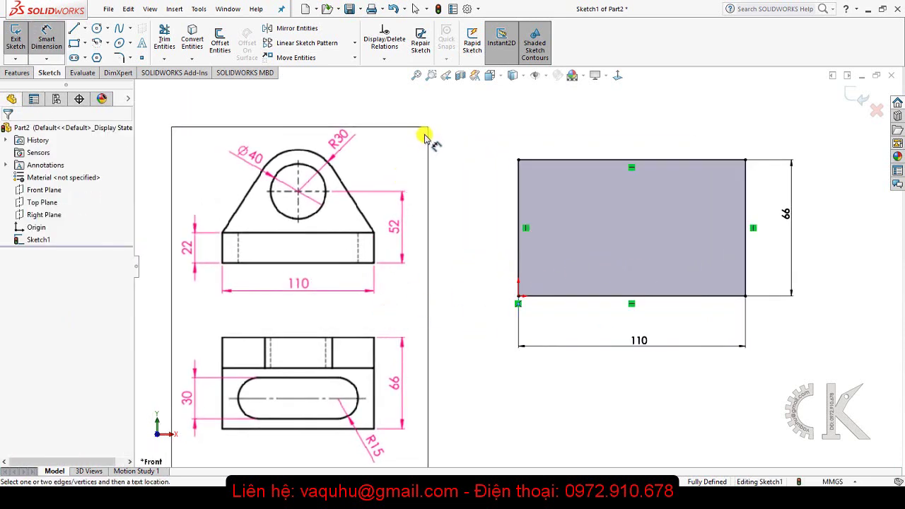
Step: Scale down the reference drawing picture and move it left of the 110 × 66 rectangle
{"action": "left_click", "coordinate": [424, 132]}
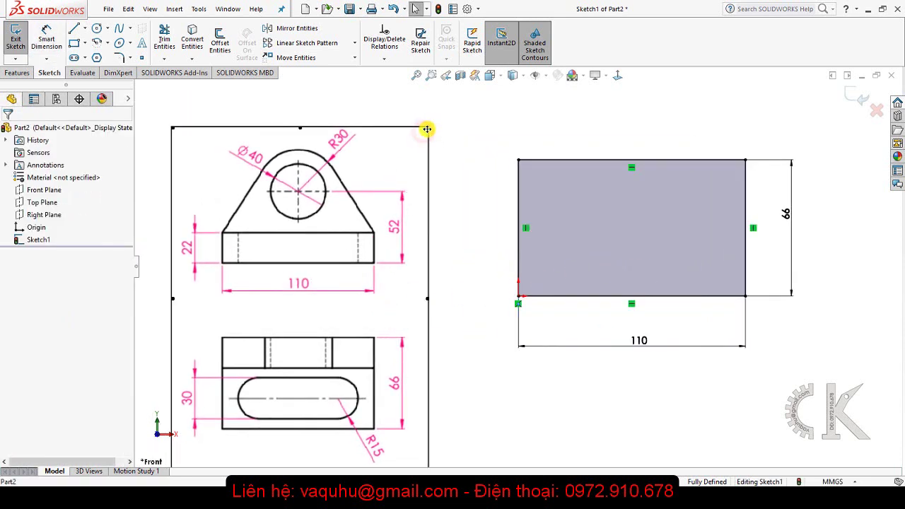
{"action": "left_click_drag", "start_coordinate": [381, 194], "coordinate": [325, 297]}
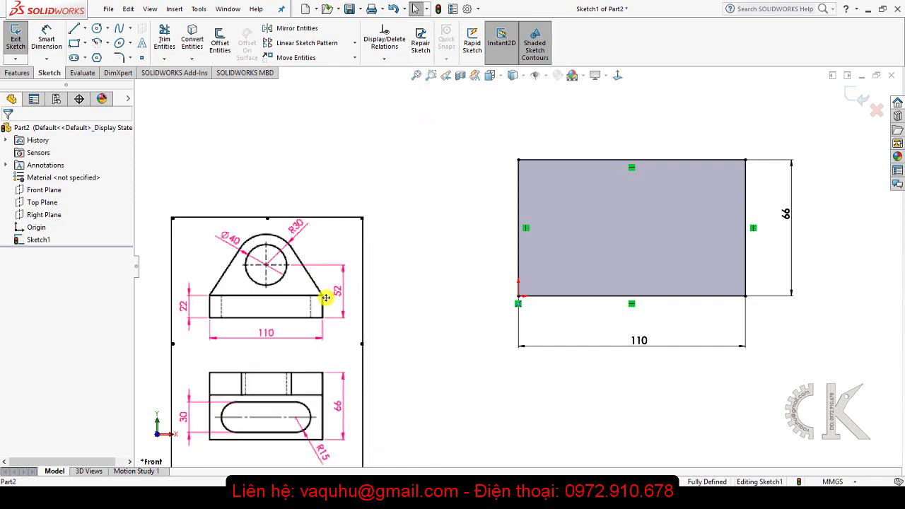
{"action": "left_click_drag", "start_coordinate": [363, 363], "coordinate": [416, 257]}
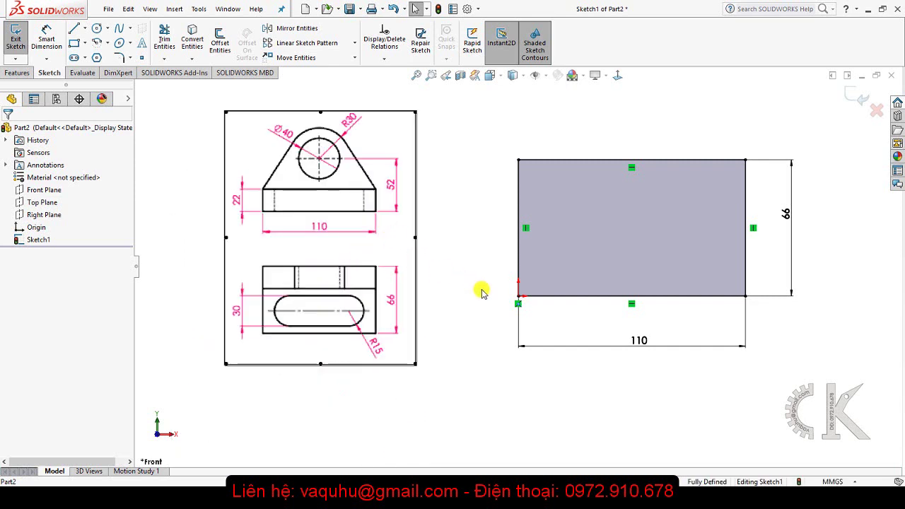
{"action": "middle_click_drag", "start_coordinate": [478, 290], "coordinate": [451, 311], "text": "ctrl"}
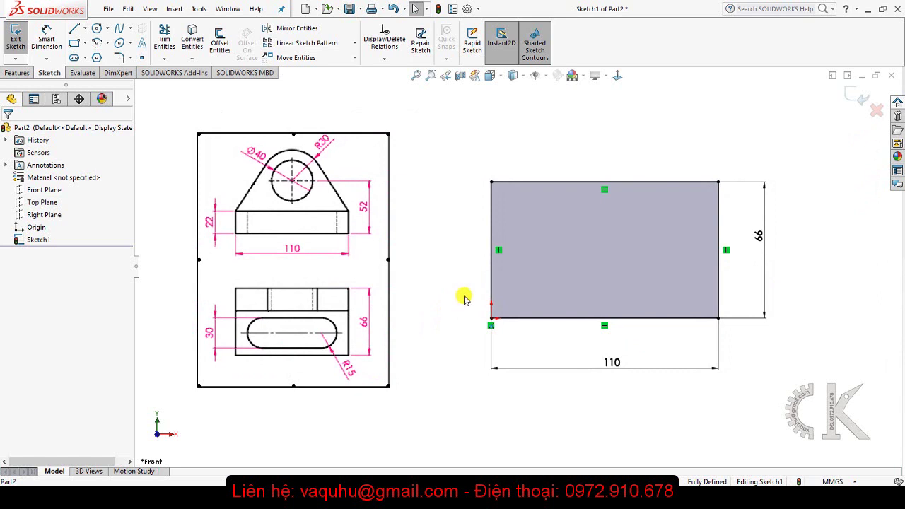
{"action": "scroll", "coordinate": [465, 296], "scroll_direction": "down", "scroll_amount": 1}
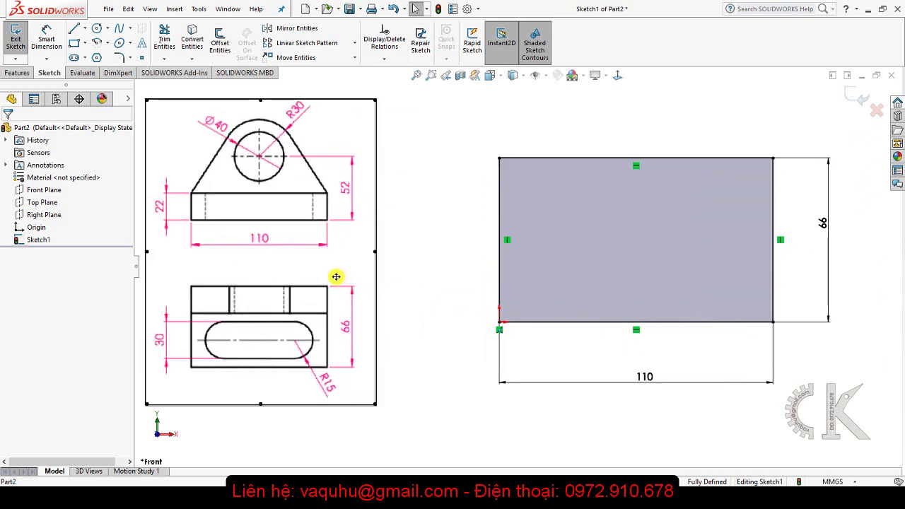
{"action": "left_click_drag", "start_coordinate": [353, 281], "coordinate": [446, 285]}
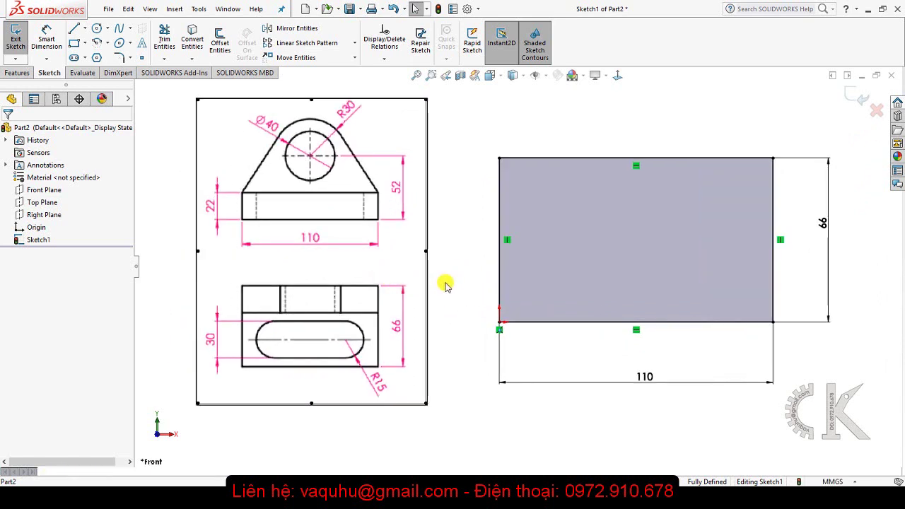
{"action": "middle_click_drag", "start_coordinate": [445, 285], "coordinate": [432, 297], "text": "ctrl"}
{"action": "left_click", "coordinate": [493, 150]}
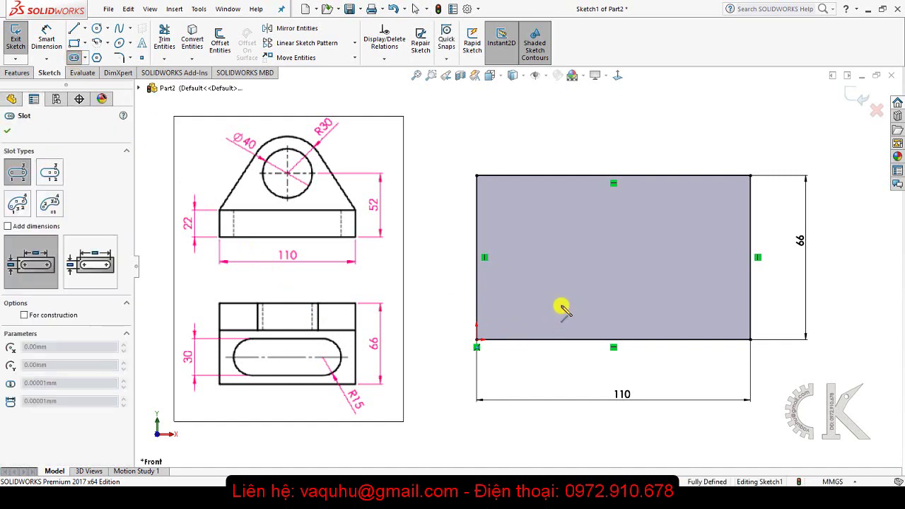
Step: Draw a straight slot inside the rectangle and give its end arc radius 15
{"action": "left_click", "coordinate": [549, 310]}
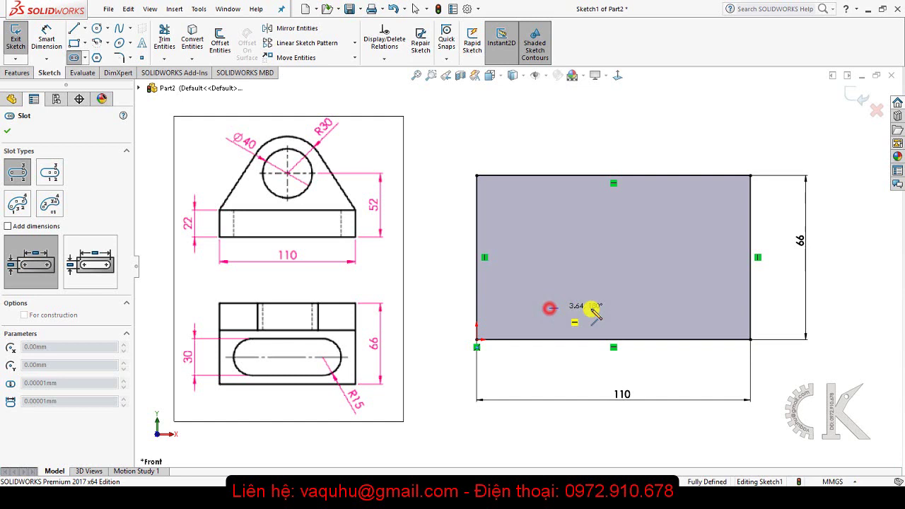
{"action": "left_click", "coordinate": [654, 308]}
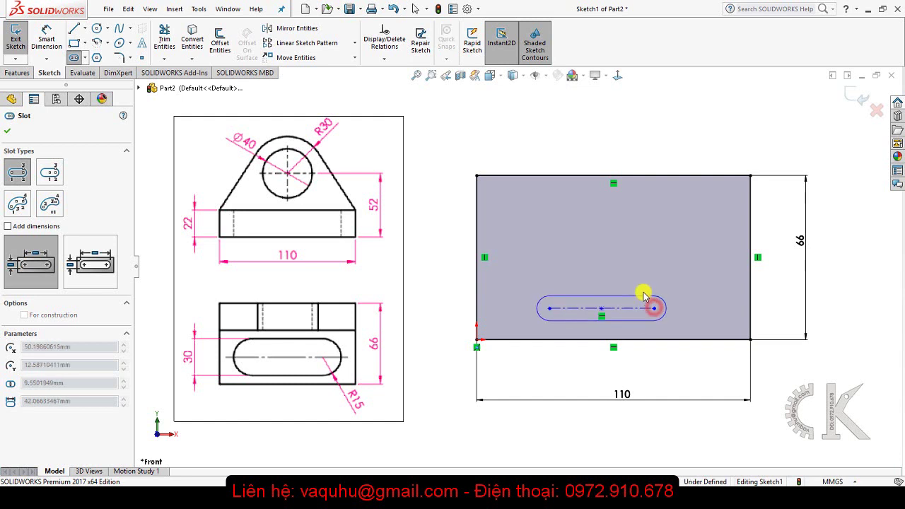
{"action": "left_click", "coordinate": [642, 291]}
{"action": "right_click_drag", "start_coordinate": [805, 411], "coordinate": [792, 150]}
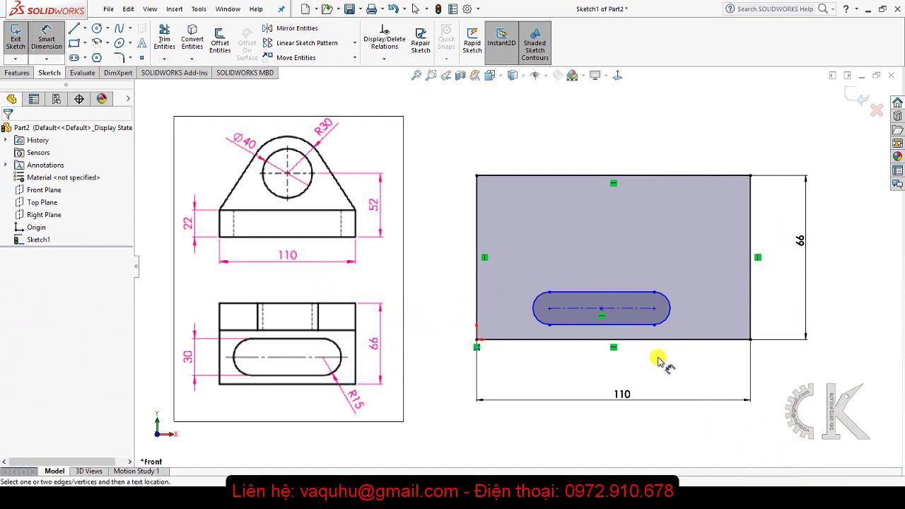
{"action": "left_click", "coordinate": [540, 298]}
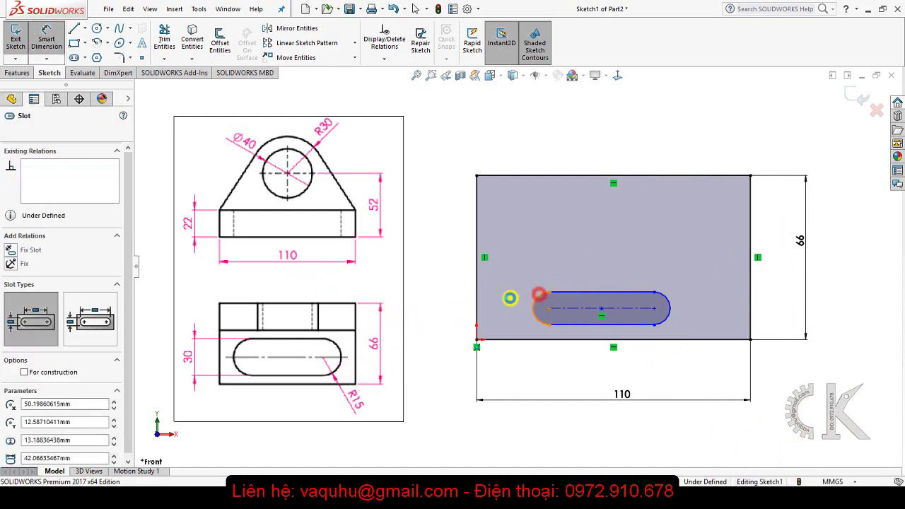
{"action": "left_click", "coordinate": [509, 296]}
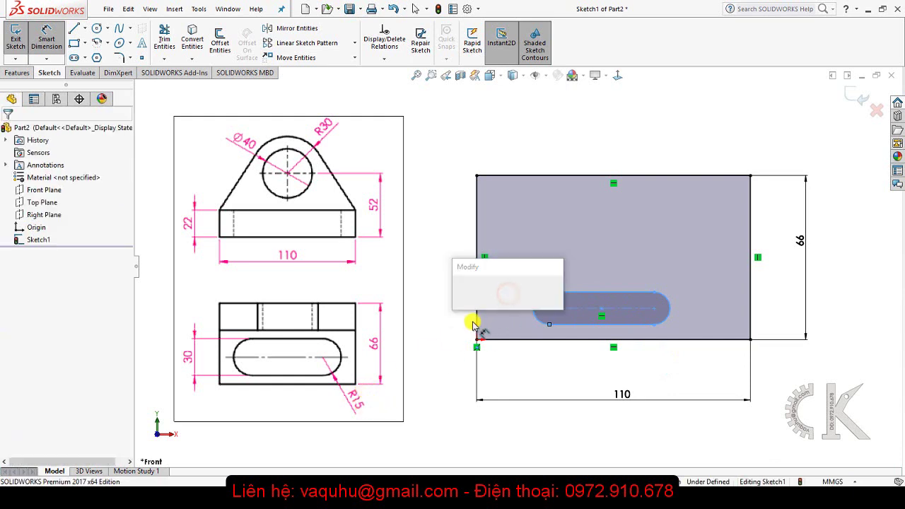
{"action": "type", "text": "15"}
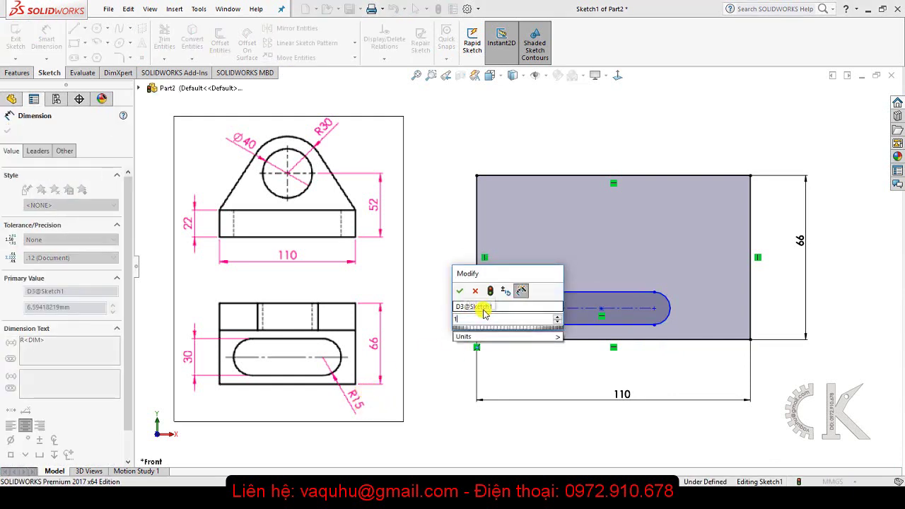
{"action": "left_click", "coordinate": [459, 292]}
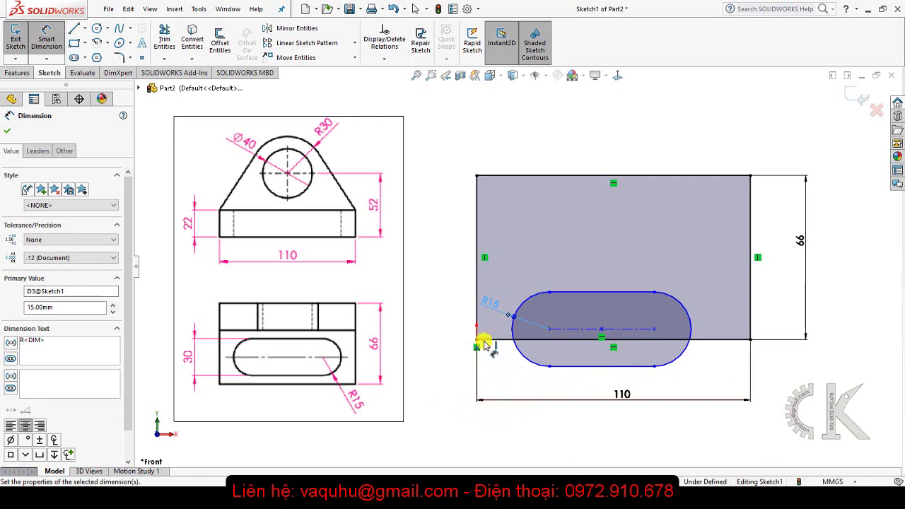
Step: Dimension the slot's centre line 20 mm above the rectangle's bottom edge
{"action": "left_click", "coordinate": [543, 340]}
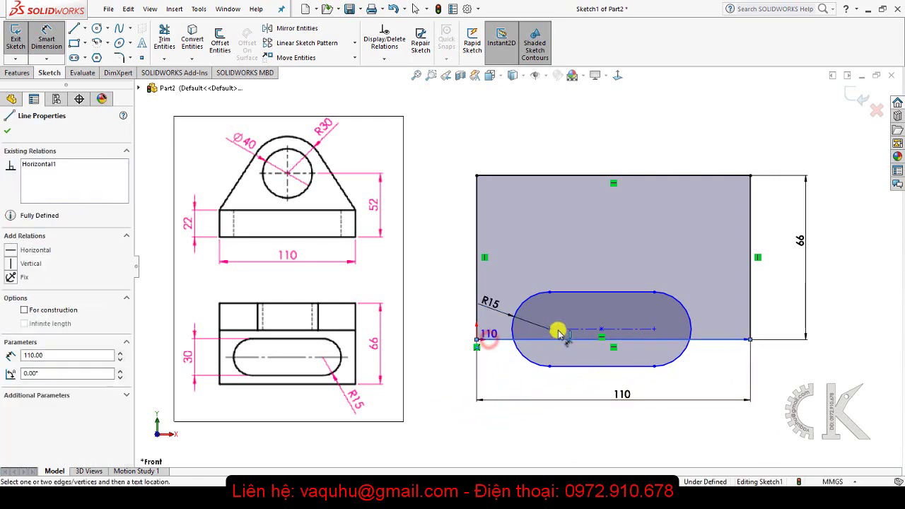
{"action": "left_click", "coordinate": [538, 345]}
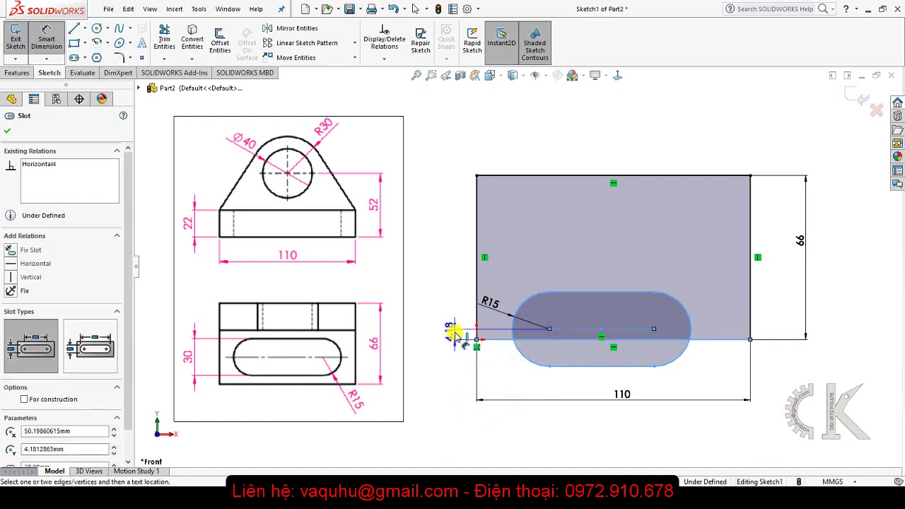
{"action": "left_click", "coordinate": [456, 337]}
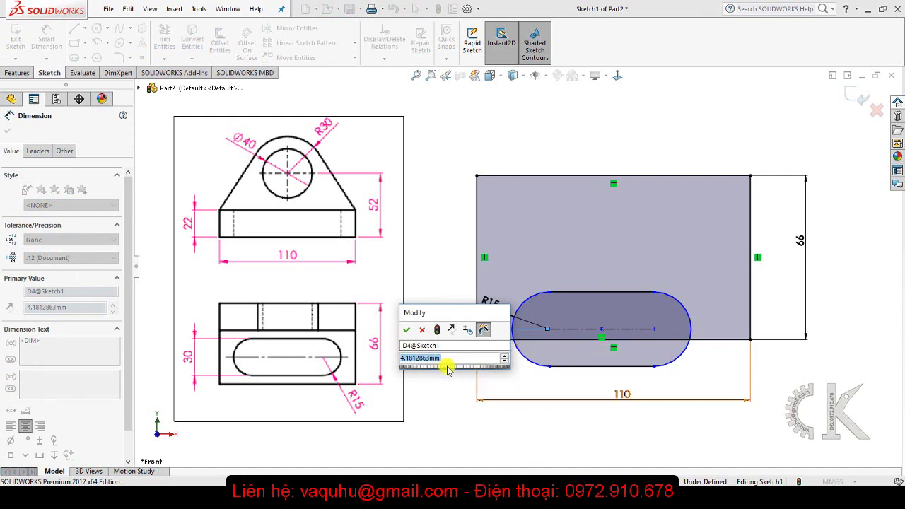
{"action": "type", "text": "20"}
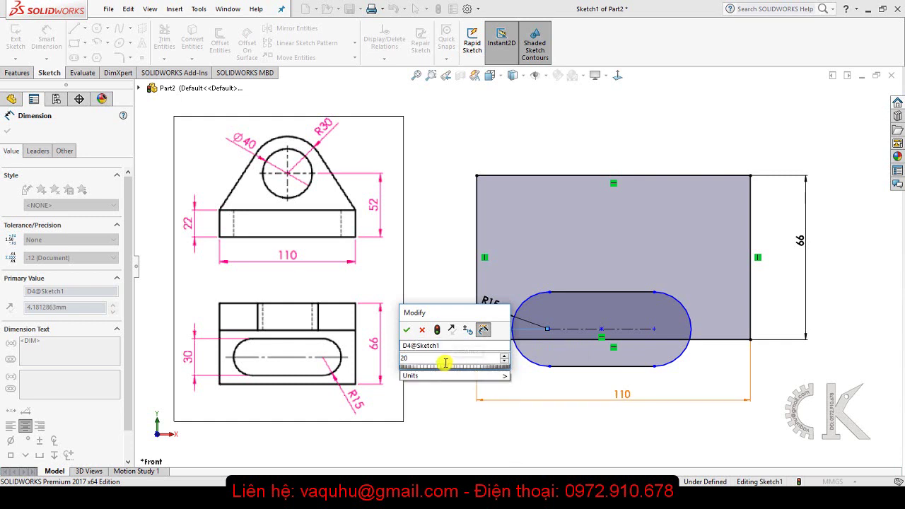
{"action": "key", "text": "Return"}
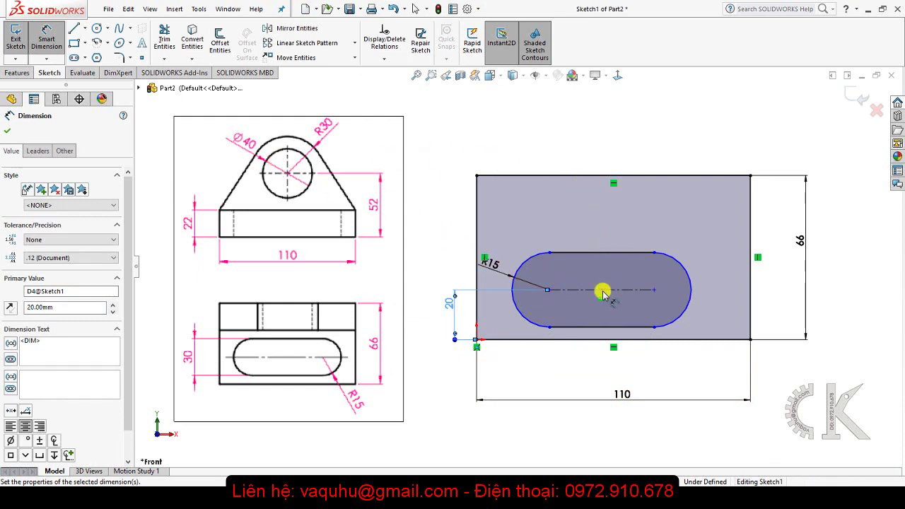
{"action": "key", "text": "Escape"}
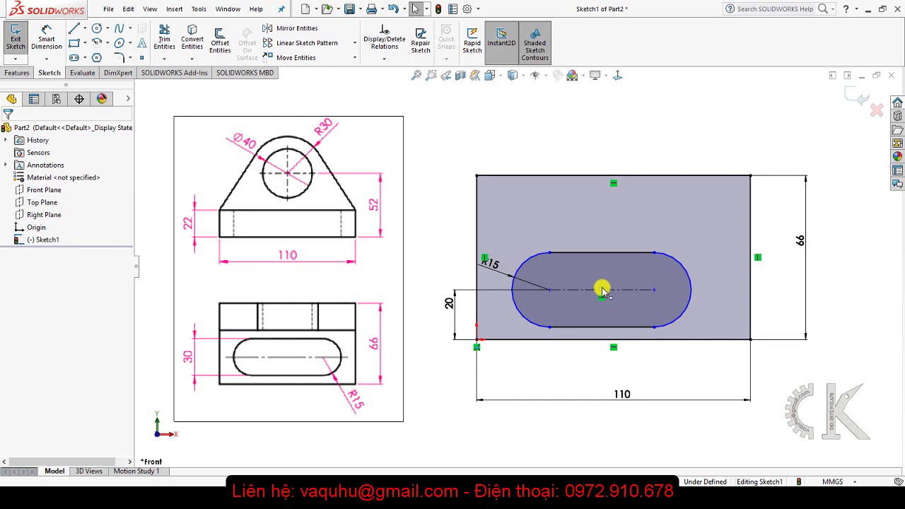
{"action": "left_click", "coordinate": [602, 290]}
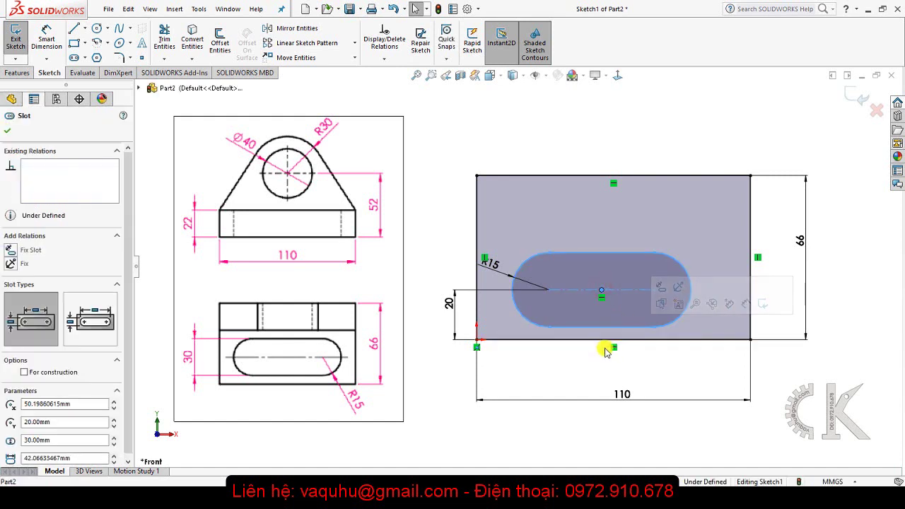
{"action": "left_click", "coordinate": [687, 390]}
{"action": "right_click_drag", "start_coordinate": [869, 441], "coordinate": [839, 347]}
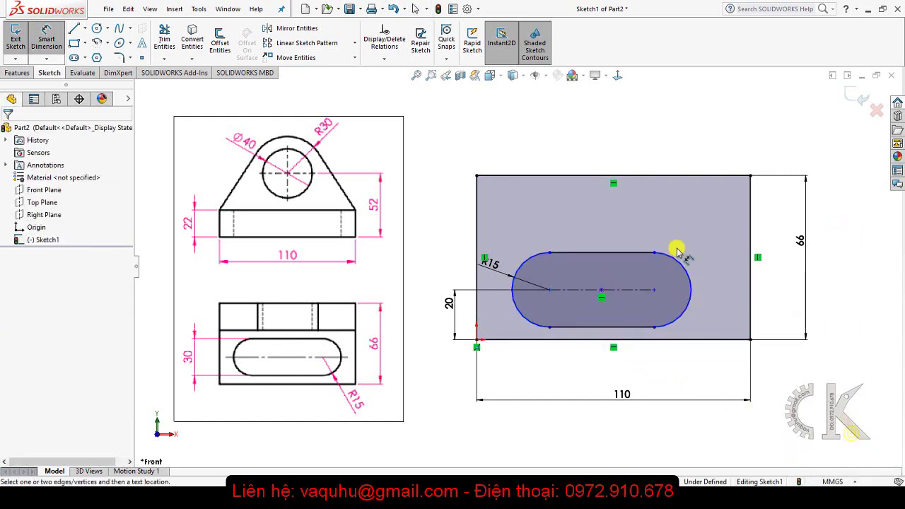
Step: Locate the slot centre 55 mm horizontally from the corner and set slot length 50
{"action": "left_click", "coordinate": [566, 316]}
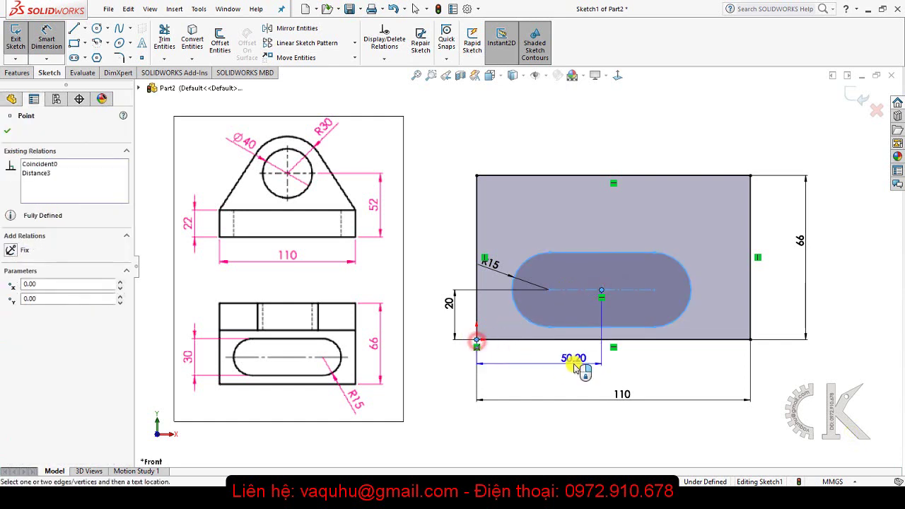
{"action": "left_click", "coordinate": [564, 375]}
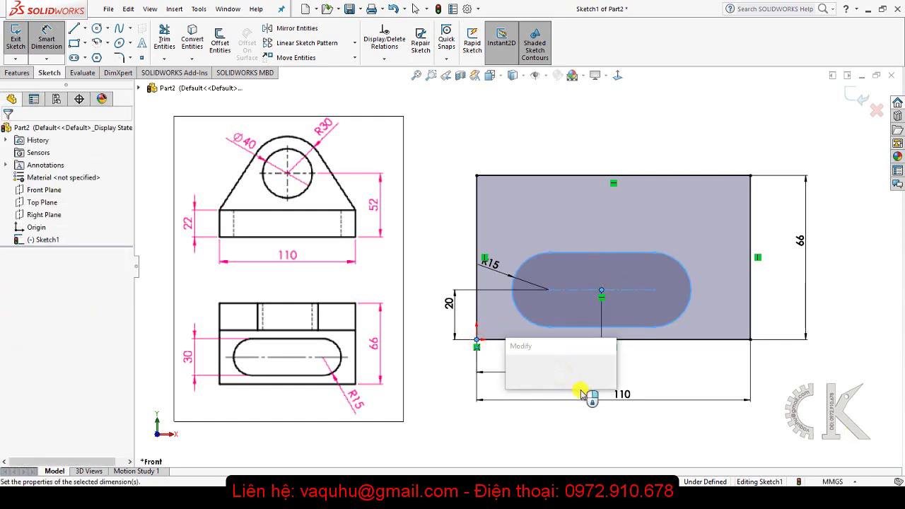
{"action": "type", "text": "55"}
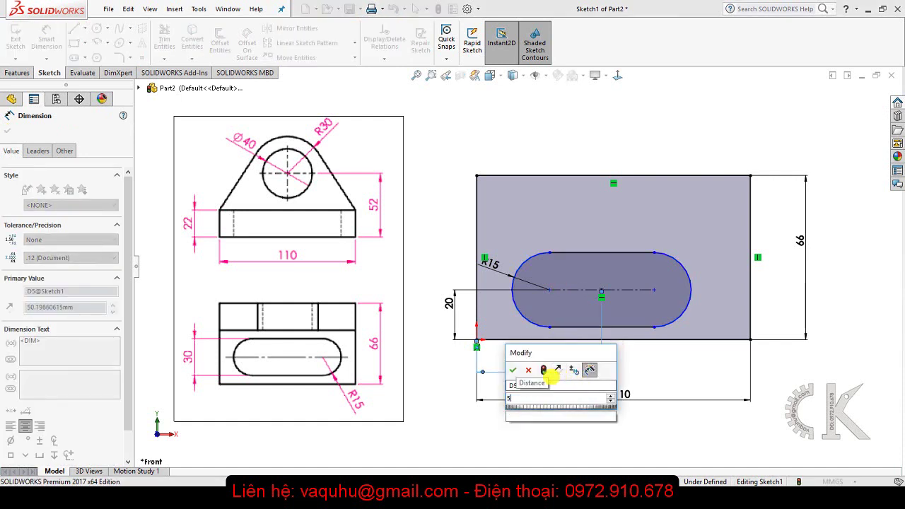
{"action": "left_click", "coordinate": [514, 370]}
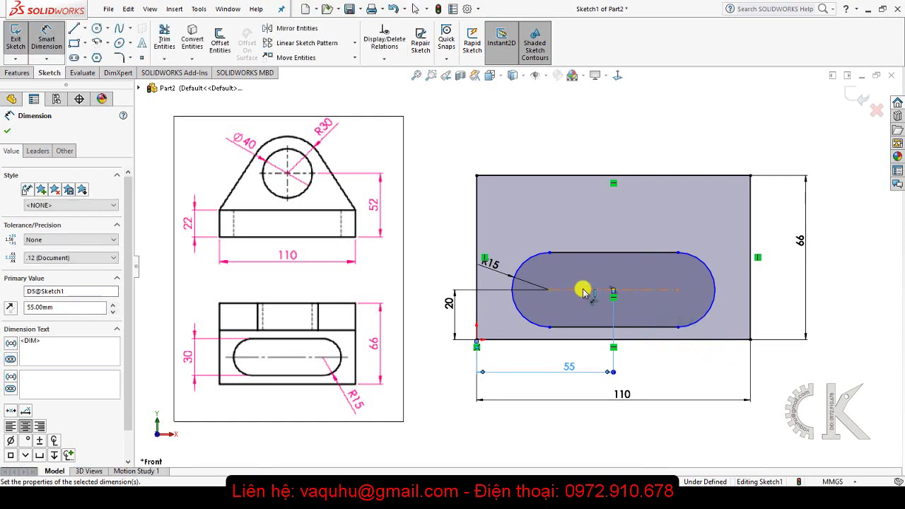
{"action": "left_click", "coordinate": [579, 252]}
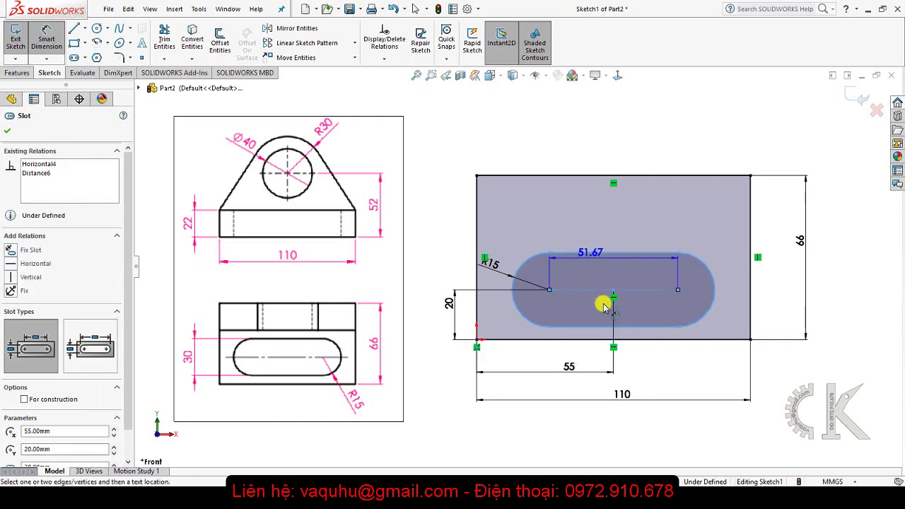
{"action": "left_click", "coordinate": [585, 353]}
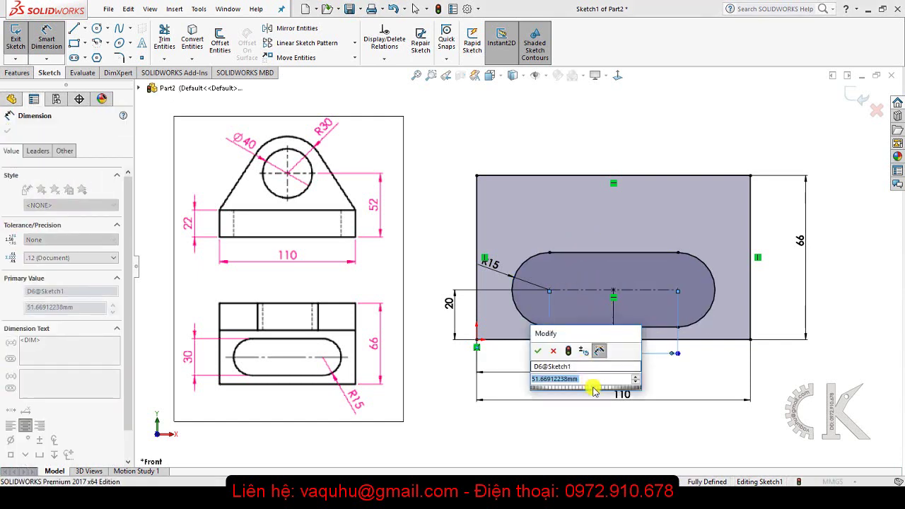
{"action": "type", "text": "50"}
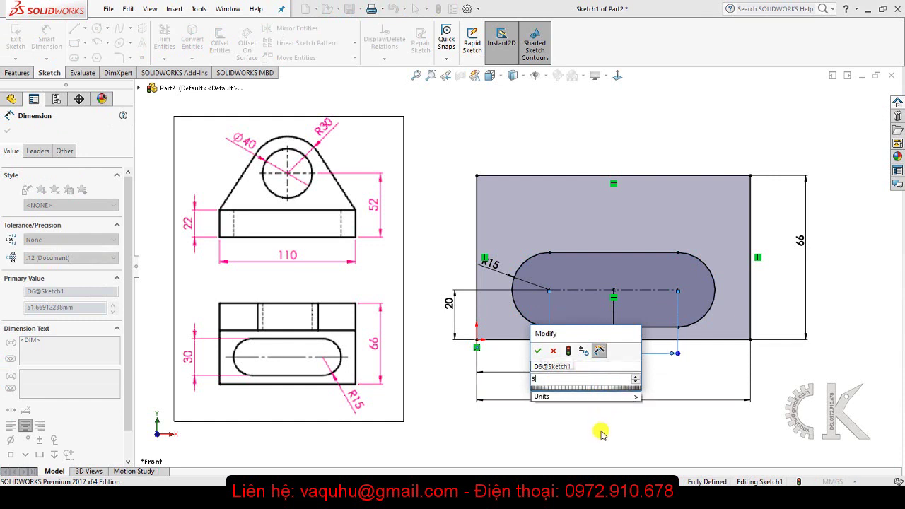
{"action": "mouse_move", "coordinate": [585, 396]}
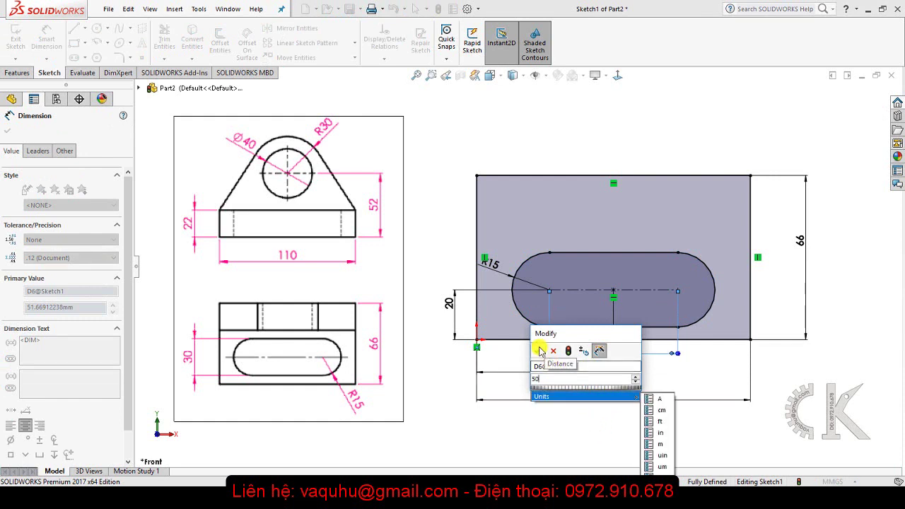
{"action": "left_click", "coordinate": [541, 350]}
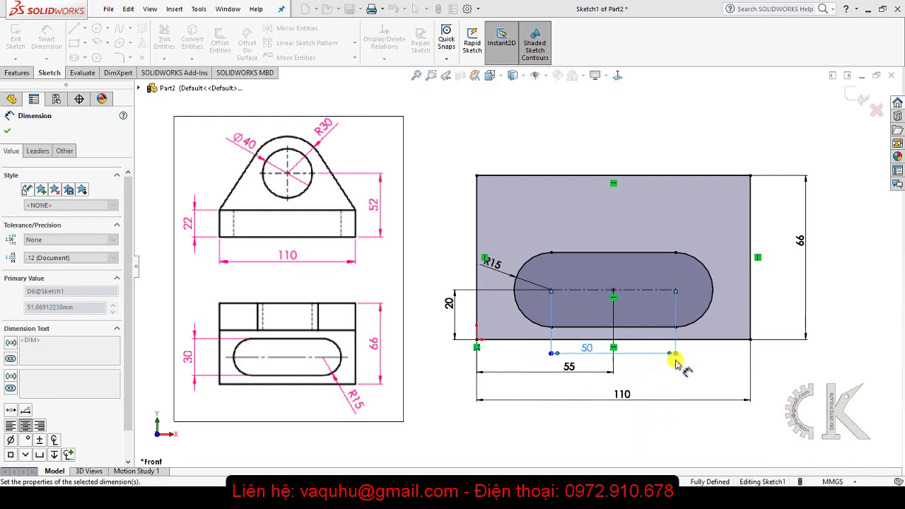
{"action": "left_click", "coordinate": [844, 100]}
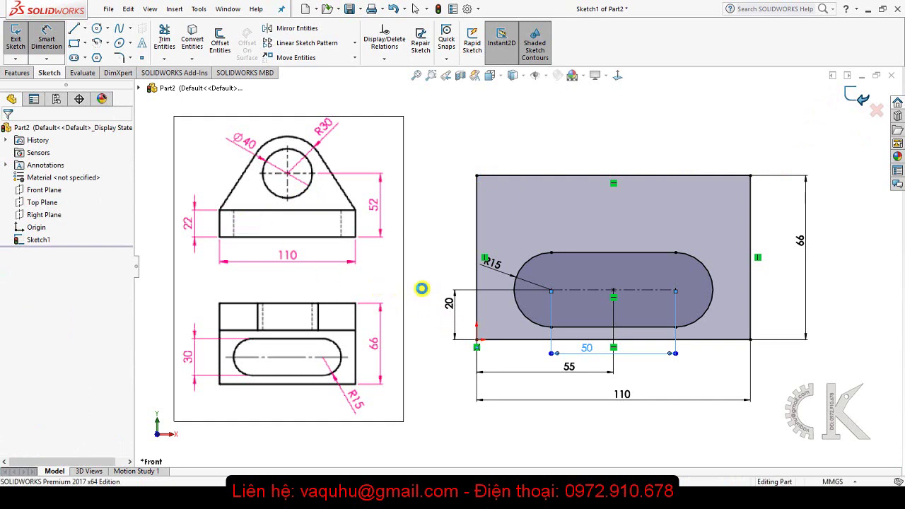
Step: Extrude Sketch1 22 mm blind into the slotted base block and orbit to inspect it
{"action": "key", "text": "ctrl+b"}
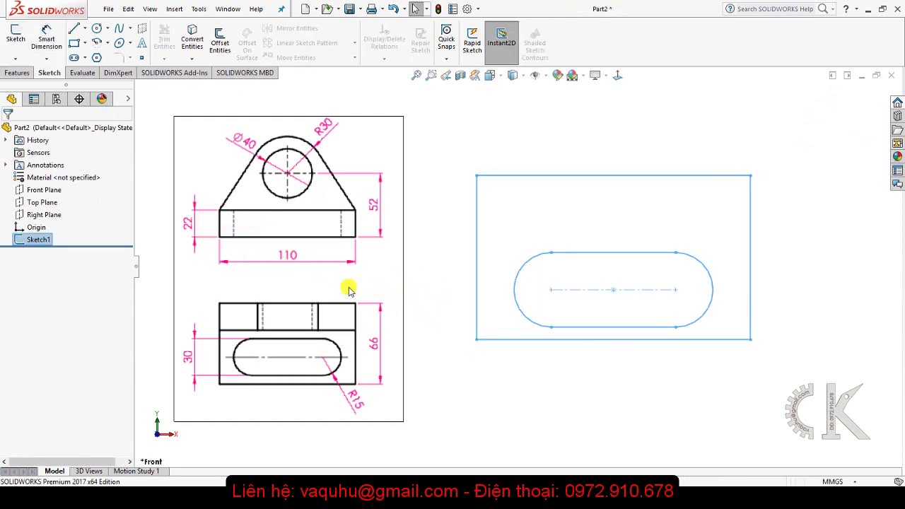
{"action": "mouse_move", "coordinate": [471, 344]}
{"action": "middle_mouse_down"}
{"action": "mouse_move", "coordinate": [467, 204]}
{"action": "mouse_move", "coordinate": [442, 248]}
{"action": "mouse_move", "coordinate": [467, 242]}
{"action": "middle_mouse_up"}
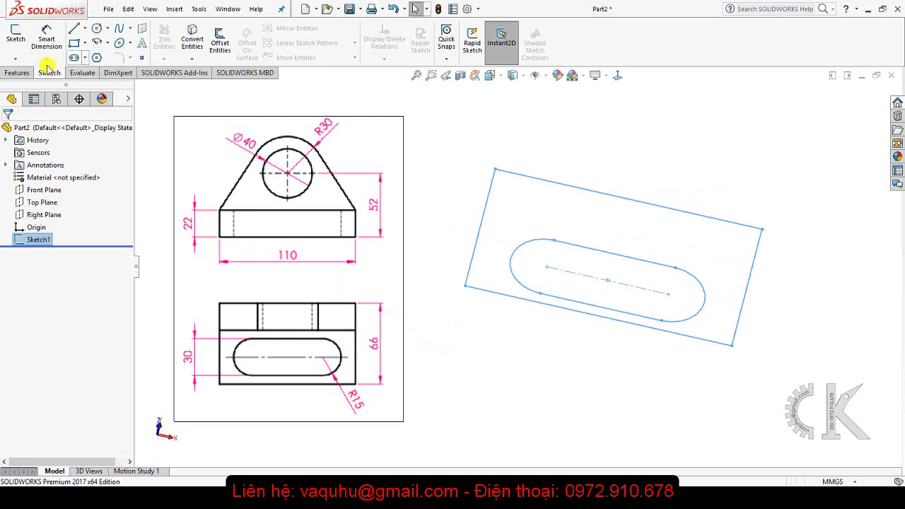
{"action": "left_click", "coordinate": [26, 76]}
{"action": "left_click", "coordinate": [21, 39]}
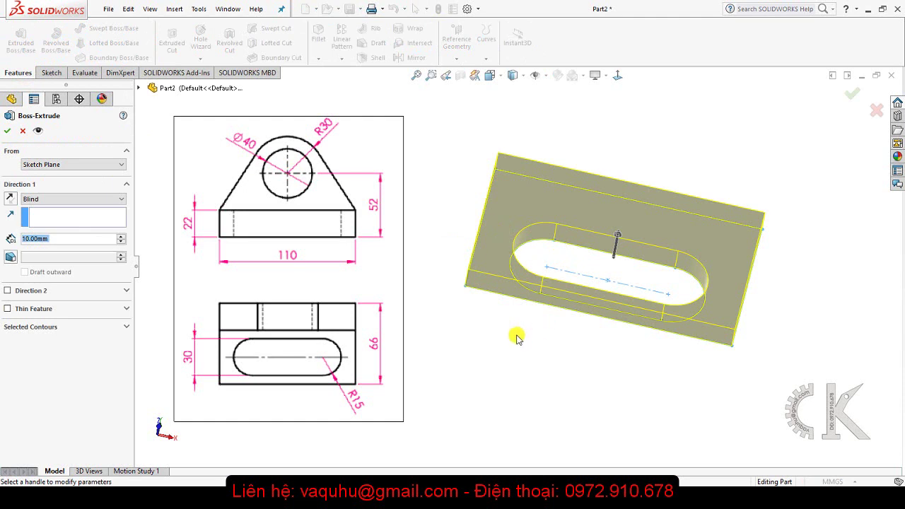
{"action": "double_click", "coordinate": [31, 238]}
{"action": "type", "text": "22"}
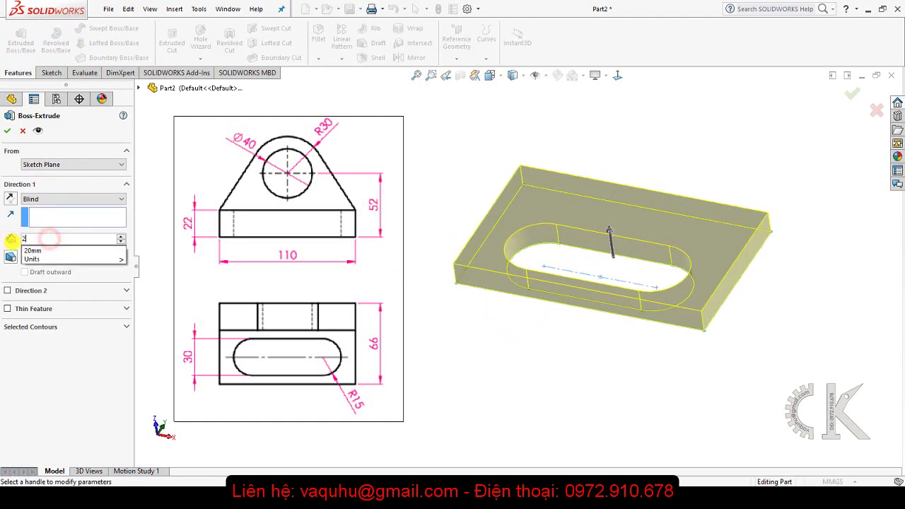
{"action": "key", "text": "Return"}
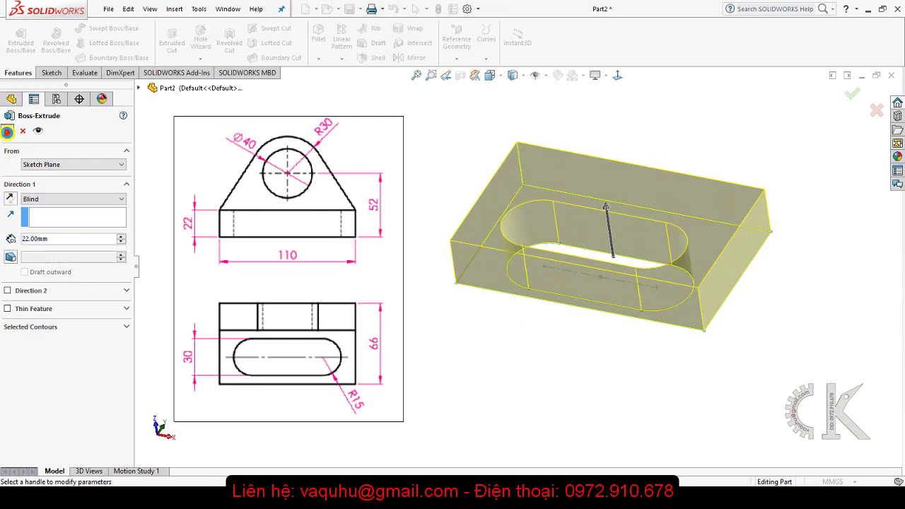
{"action": "left_click", "coordinate": [8, 131]}
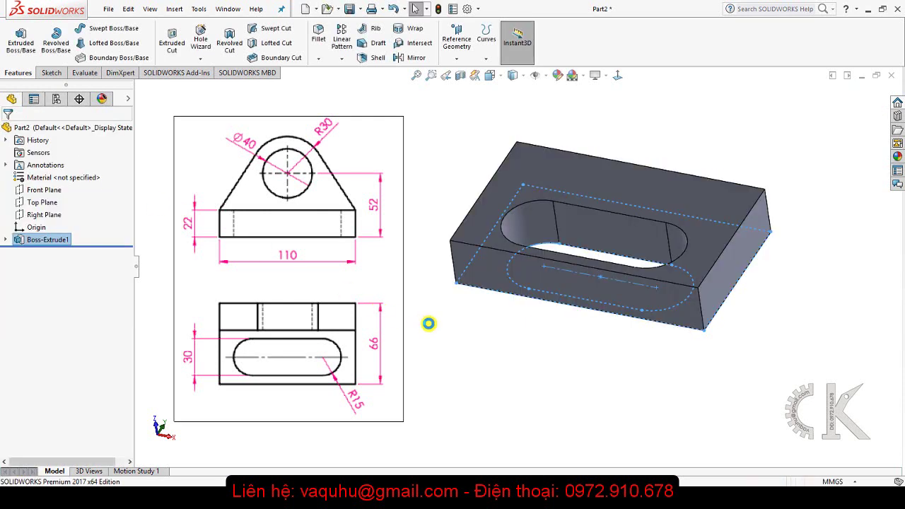
{"action": "left_click", "coordinate": [578, 364]}
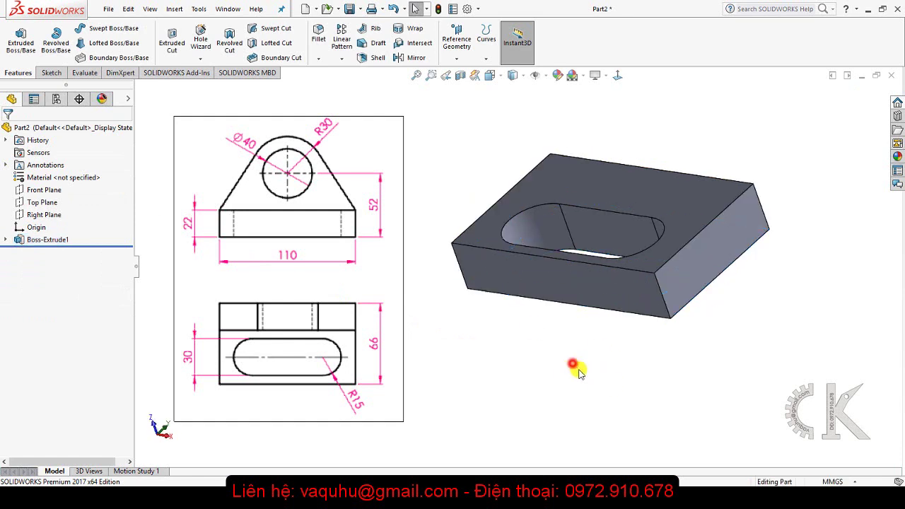
{"action": "mouse_move", "coordinate": [576, 368]}
{"action": "middle_mouse_down"}
{"action": "mouse_move", "coordinate": [574, 427]}
{"action": "mouse_move", "coordinate": [566, 309]}
{"action": "mouse_move", "coordinate": [546, 330]}
{"action": "mouse_move", "coordinate": [561, 341]}
{"action": "mouse_move", "coordinate": [571, 318]}
{"action": "mouse_move", "coordinate": [437, 341]}
{"action": "mouse_move", "coordinate": [431, 401]}
{"action": "mouse_move", "coordinate": [514, 413]}
{"action": "mouse_move", "coordinate": [486, 390]}
{"action": "mouse_move", "coordinate": [451, 394]}
{"action": "middle_mouse_up"}
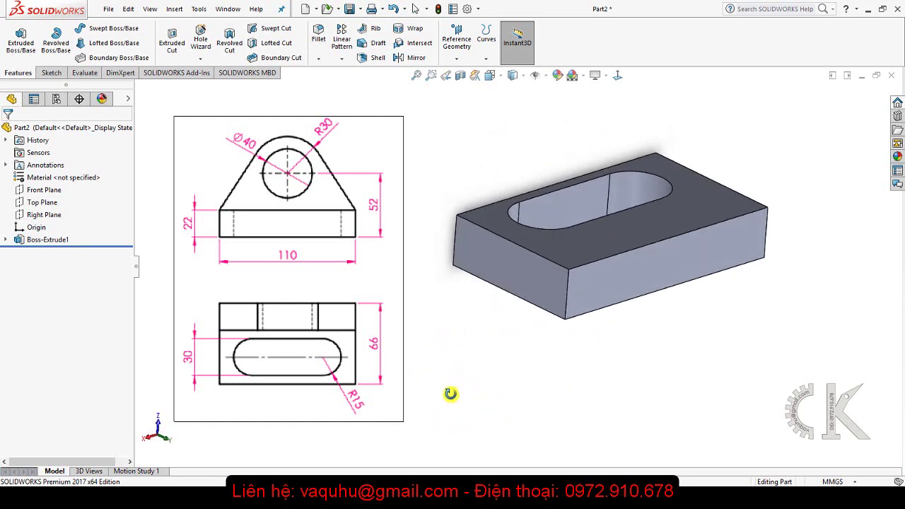
Step: Open a new sketch on the block's 110 × 22 front face, viewed Normal To
{"action": "left_click", "coordinate": [51, 75]}
{"action": "left_click", "coordinate": [16, 37]}
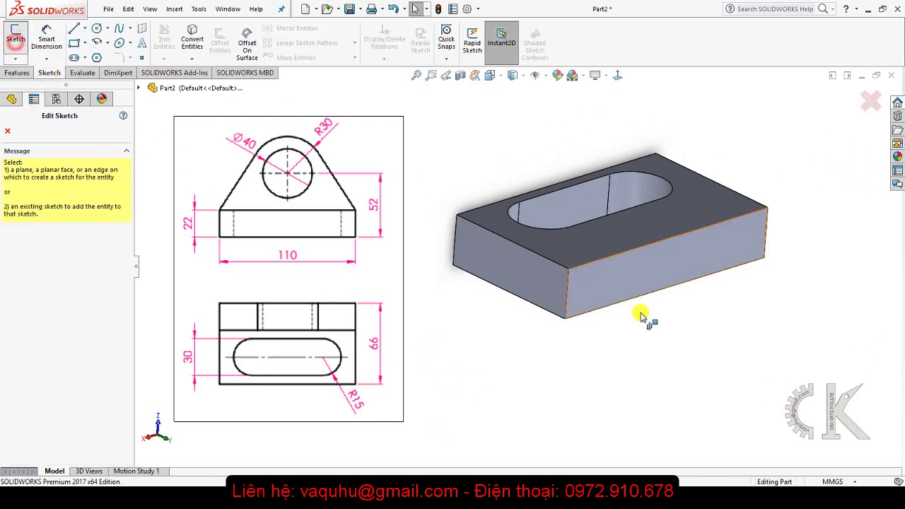
{"action": "left_click", "coordinate": [636, 271]}
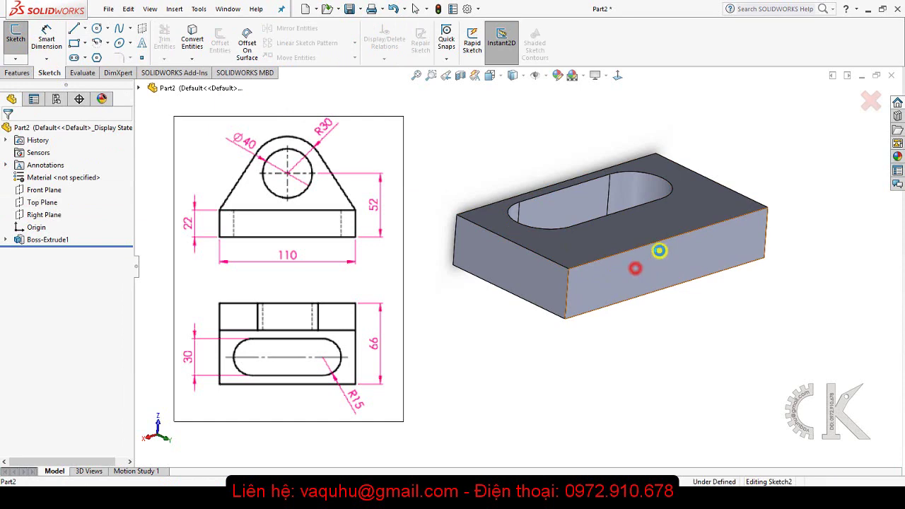
{"action": "left_click", "coordinate": [618, 75]}
{"action": "left_click", "coordinate": [618, 75]}
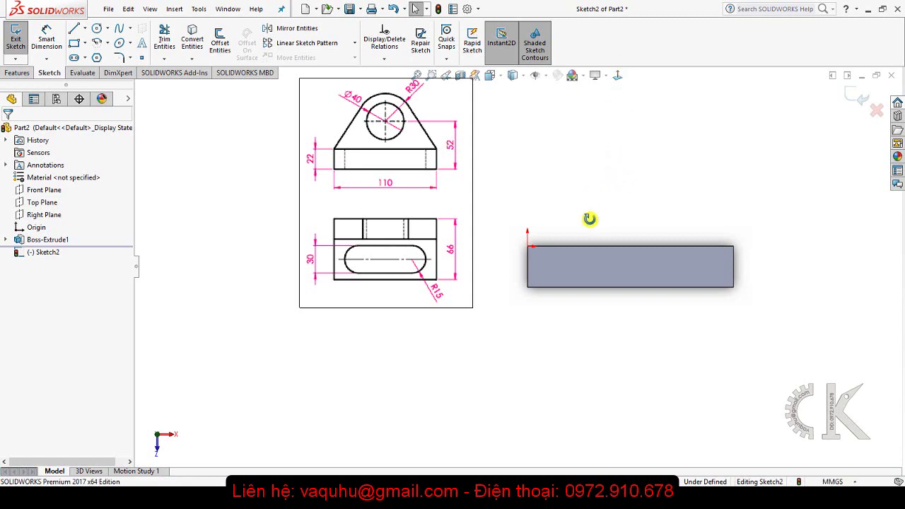
{"action": "middle_click_drag", "start_coordinate": [590, 219], "coordinate": [584, 257]}
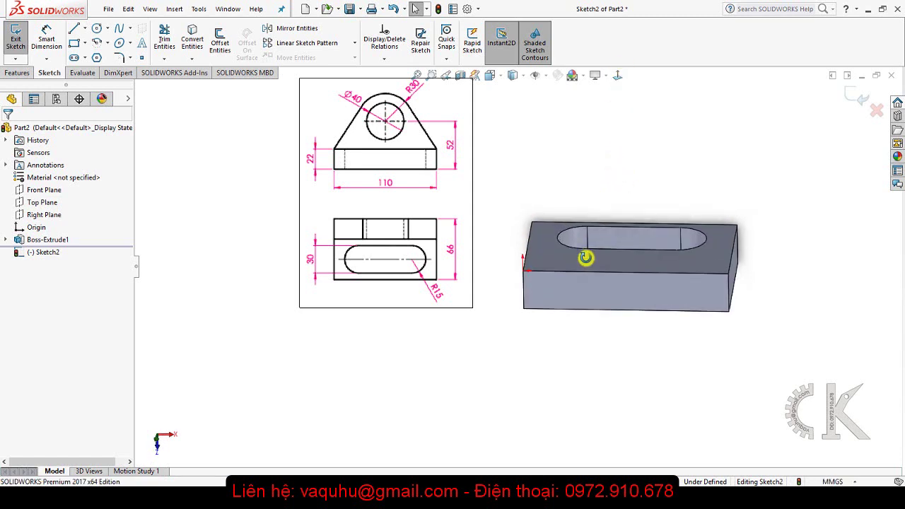
{"action": "left_click", "coordinate": [618, 77]}
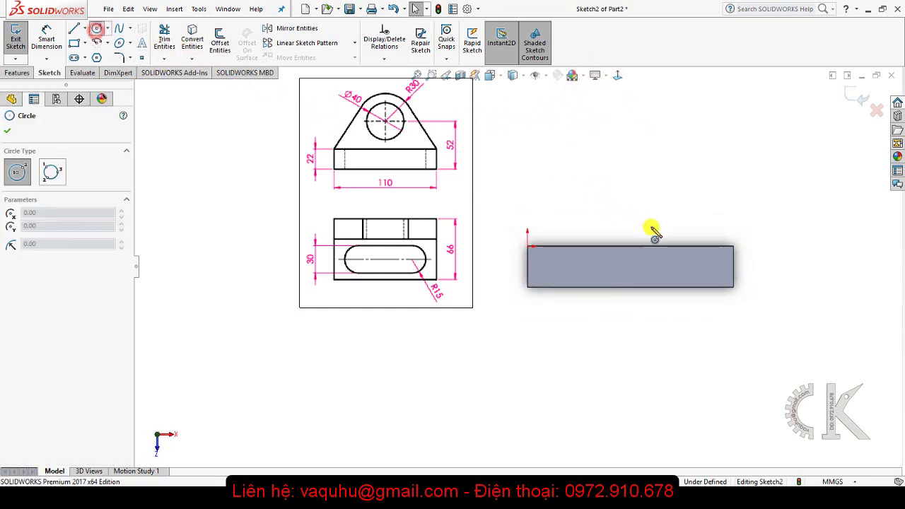
Step: Draw a circle above the block and dimension its diameter to 40
{"action": "mouse_move", "coordinate": [599, 249]}
{"action": "middle_mouse_down", "text": "ctrl"}
{"action": "mouse_move", "coordinate": [568, 285]}
{"action": "mouse_move", "coordinate": [611, 289]}
{"action": "middle_mouse_up", "text": "ctrl"}
{"action": "scroll", "coordinate": [570, 290], "scroll_direction": "down", "scroll_amount": 2}
{"action": "scroll", "coordinate": [570, 289], "scroll_direction": "down", "scroll_amount": 1}
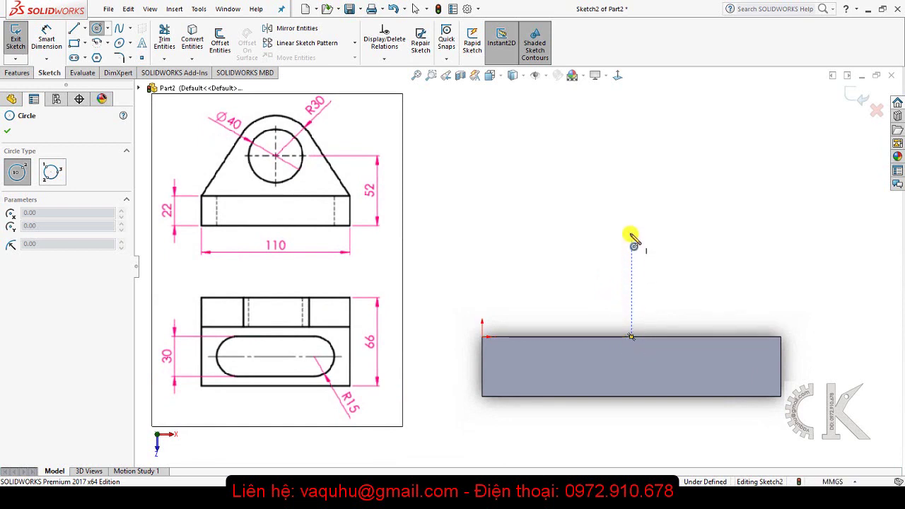
{"action": "left_click", "coordinate": [632, 208]}
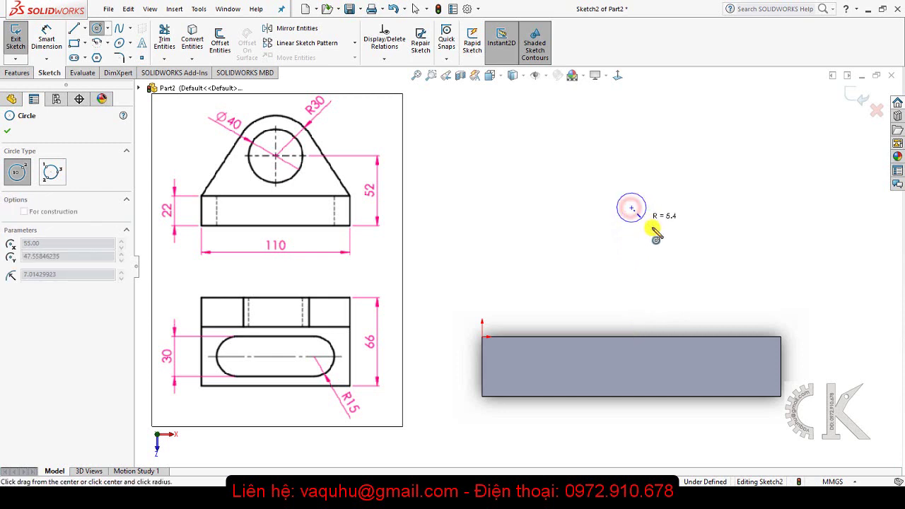
{"action": "left_click", "coordinate": [659, 232]}
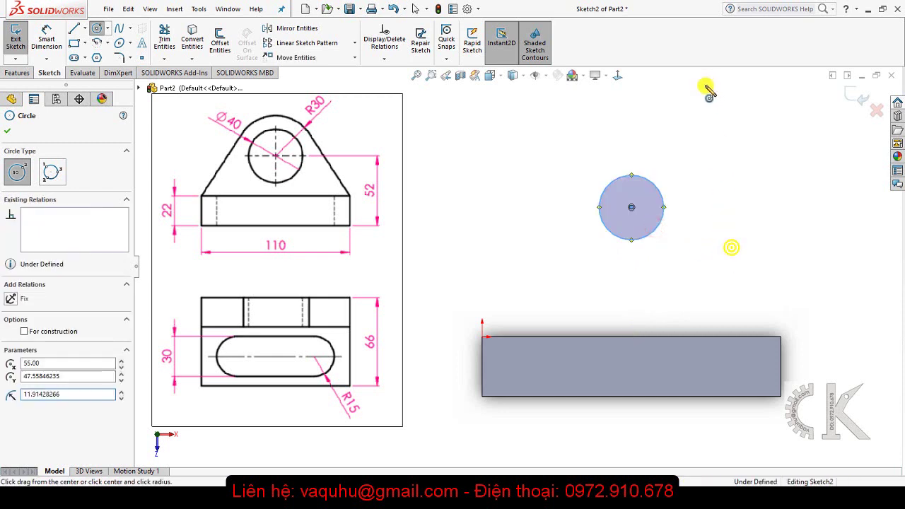
{"action": "key", "text": "Escape"}
{"action": "key", "text": "d"}
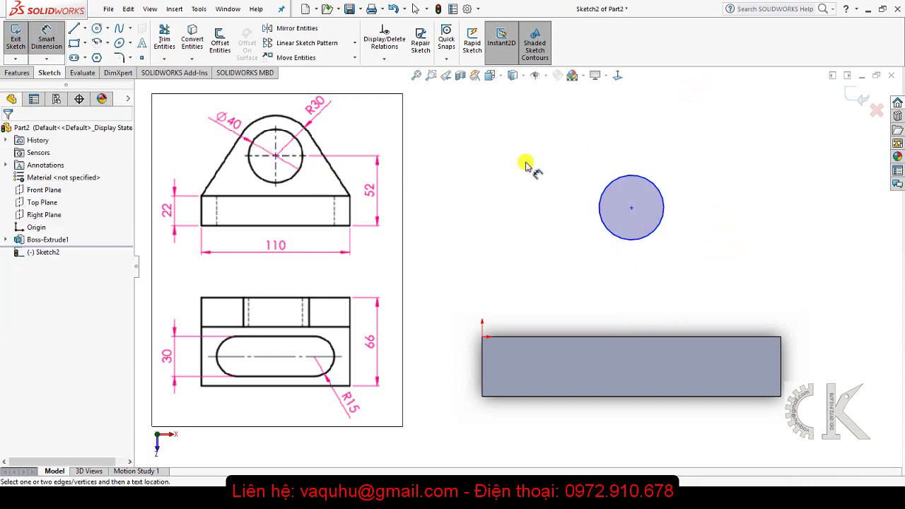
{"action": "left_click", "coordinate": [657, 196]}
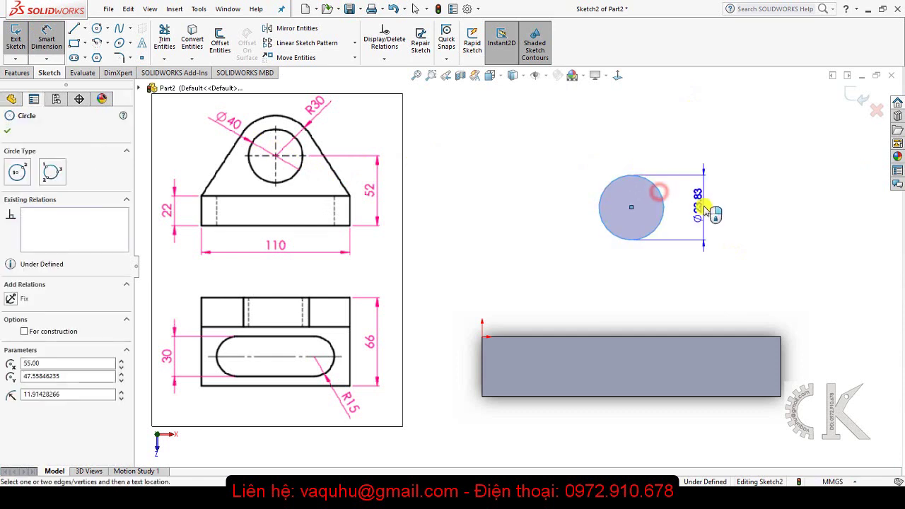
{"action": "left_click", "coordinate": [701, 206]}
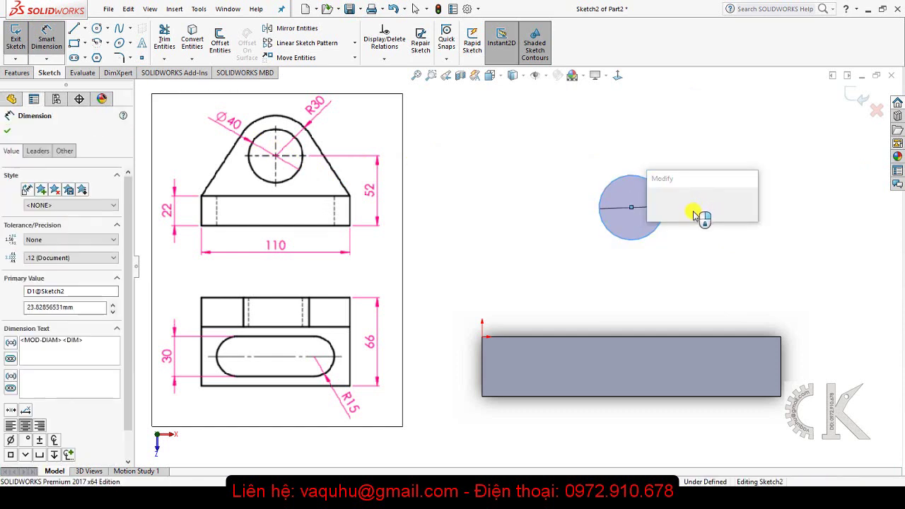
{"action": "type", "text": "40"}
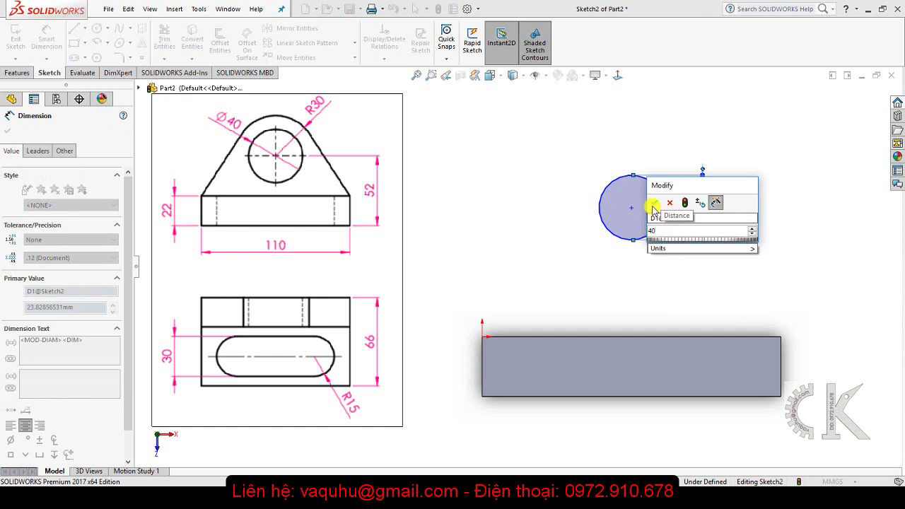
{"action": "left_click", "coordinate": [653, 204]}
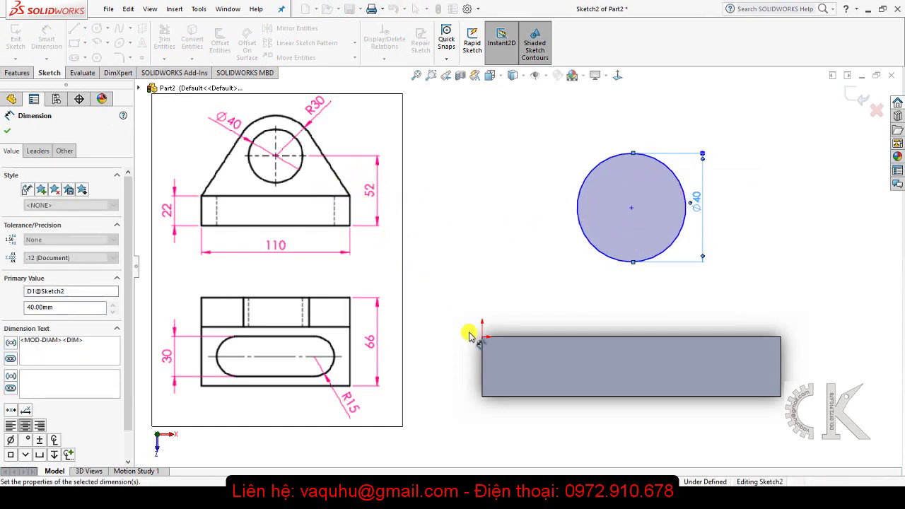
Step: Dimension the circle's centre 52 mm above the block's bottom edge
{"action": "left_click", "coordinate": [624, 397]}
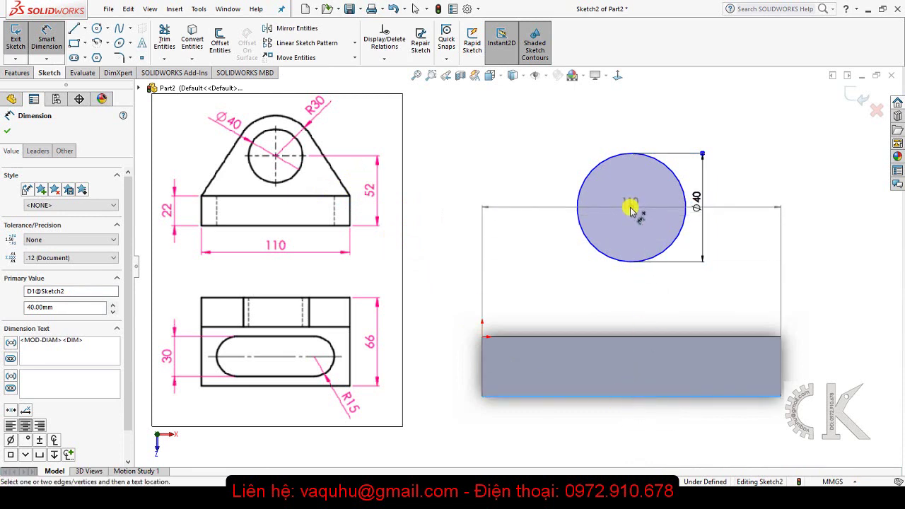
{"action": "left_click", "coordinate": [802, 252]}
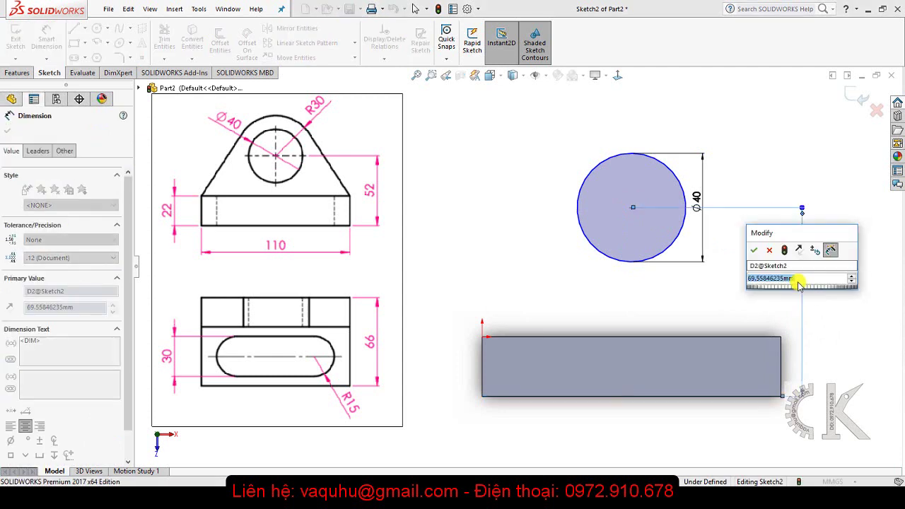
{"action": "type", "text": "52"}
{"action": "left_click", "coordinate": [769, 249]}
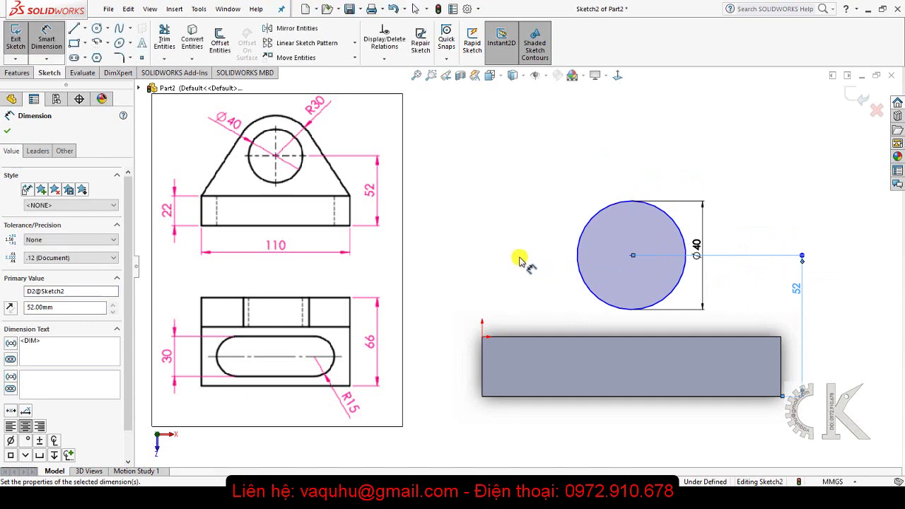
Step: Draw lines from both top block corners tangent to the circle, plus a 110 mm top line
{"action": "left_click", "coordinate": [73, 31]}
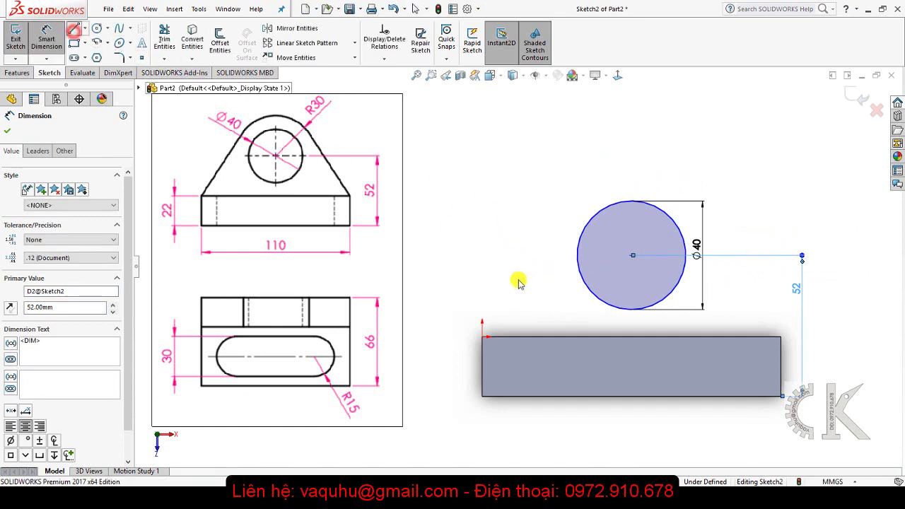
{"action": "left_click", "coordinate": [485, 336]}
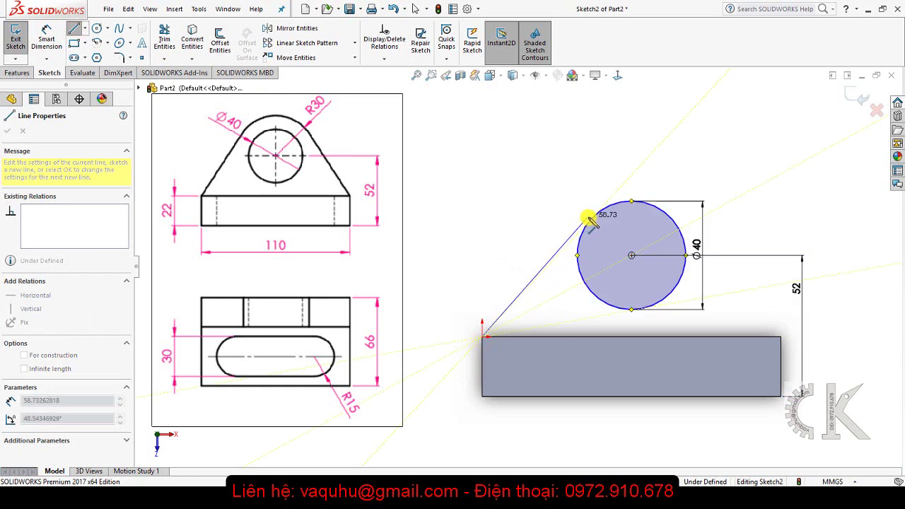
{"action": "left_click", "coordinate": [591, 221]}
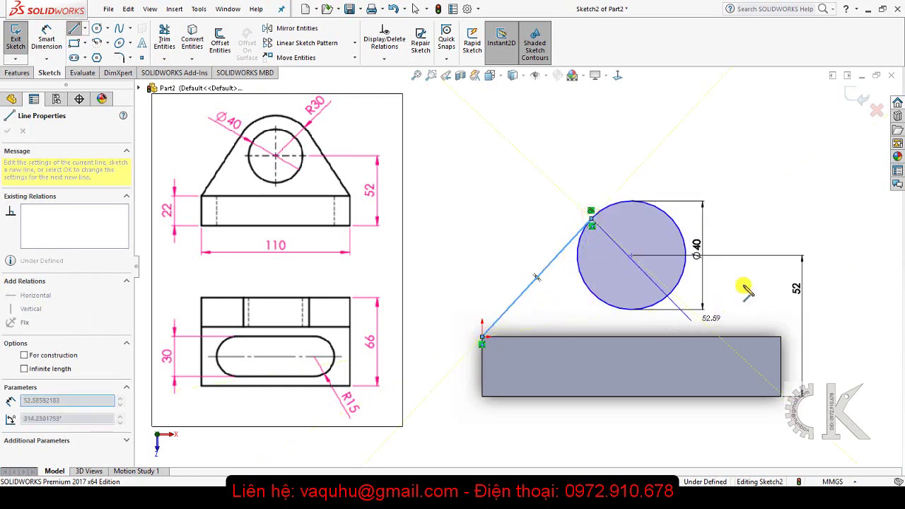
{"action": "key", "text": "Escape"}
{"action": "key", "text": "Escape"}
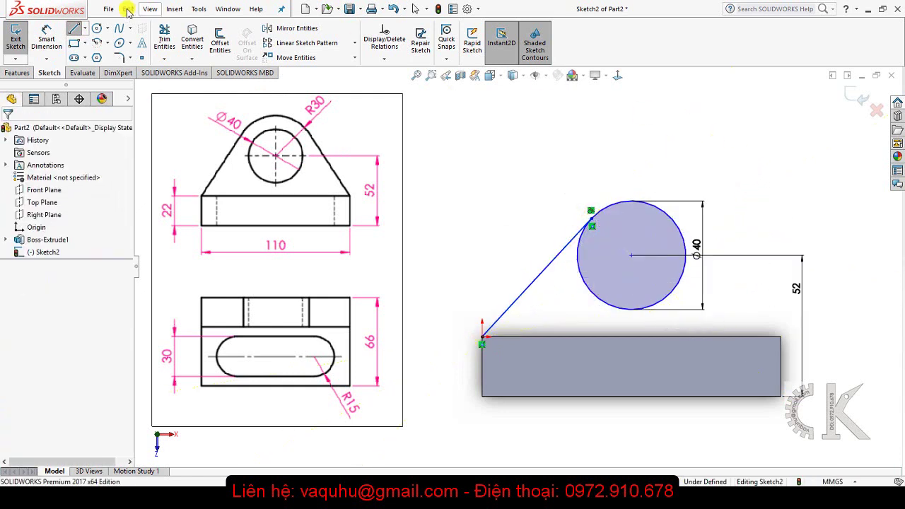
{"action": "left_click", "coordinate": [781, 338]}
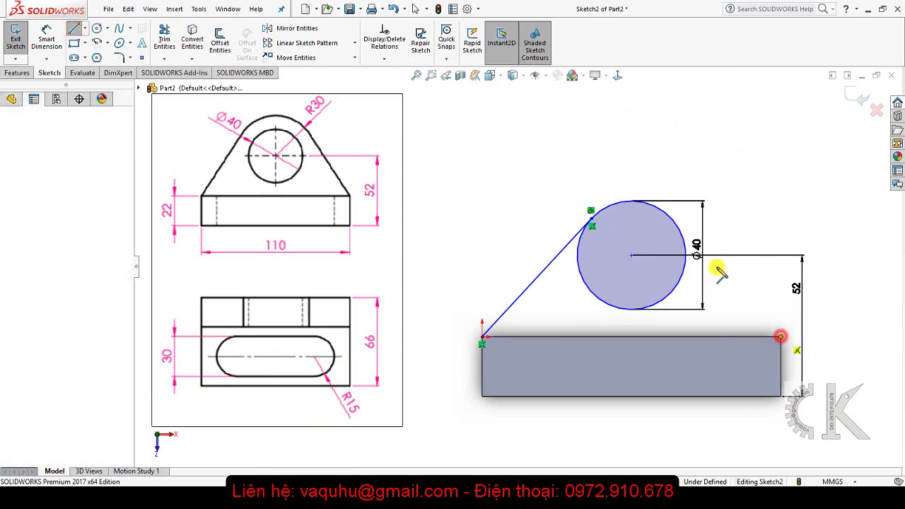
{"action": "left_click", "coordinate": [670, 223]}
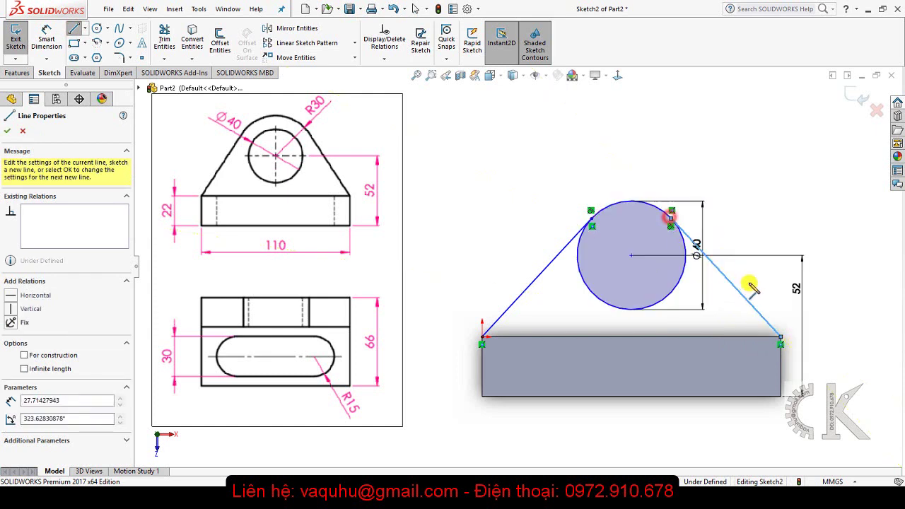
{"action": "left_click", "coordinate": [774, 332]}
{"action": "key", "text": "Escape"}
{"action": "key", "text": "Escape"}
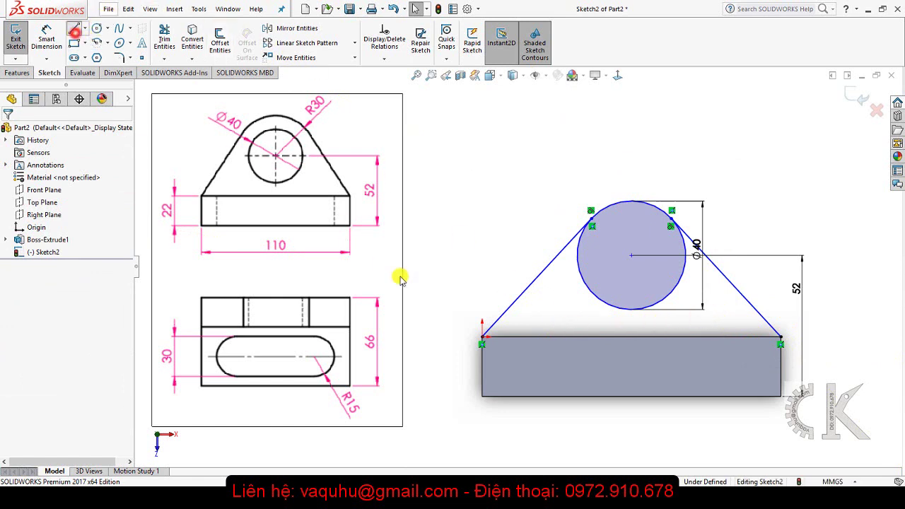
{"action": "left_click", "coordinate": [483, 343]}
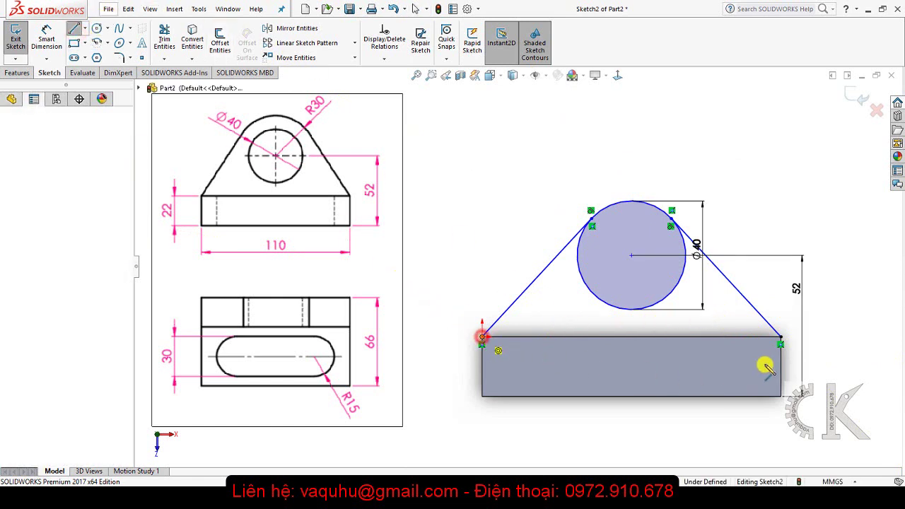
{"action": "left_click", "coordinate": [802, 354]}
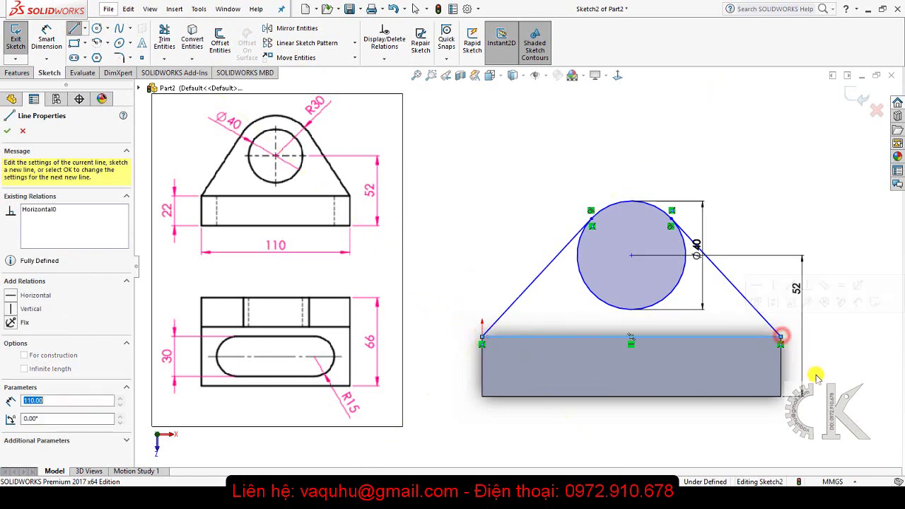
{"action": "key", "text": "Escape"}
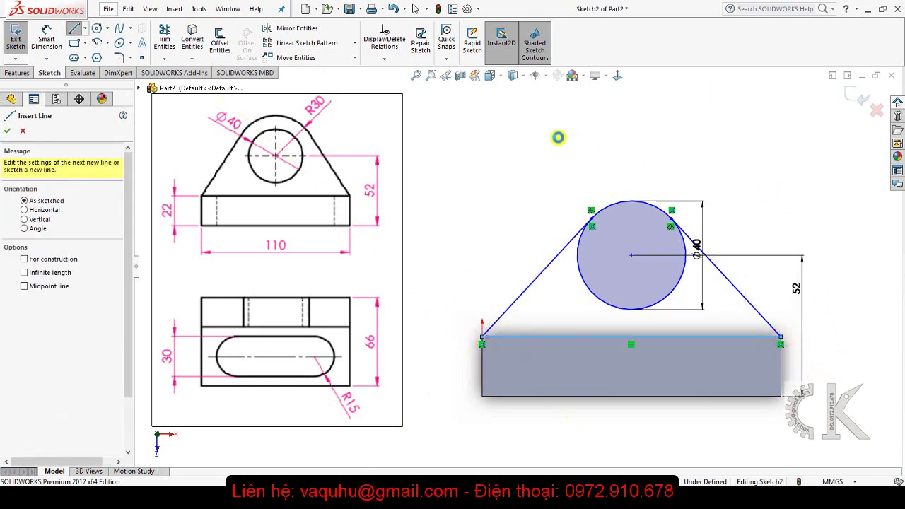
{"action": "key", "text": "Escape"}
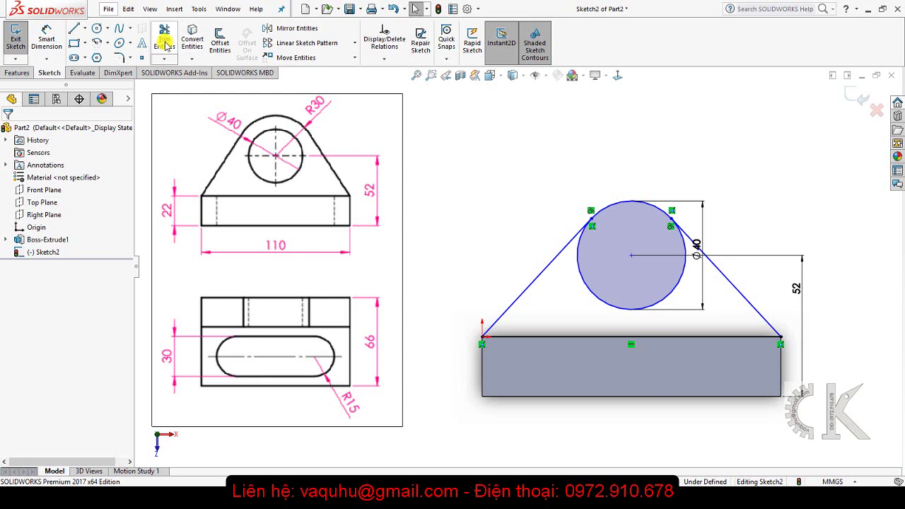
Step: Trim away the circle's lower arc and draw a hole circle at the arc centre
{"action": "left_click", "coordinate": [167, 42]}
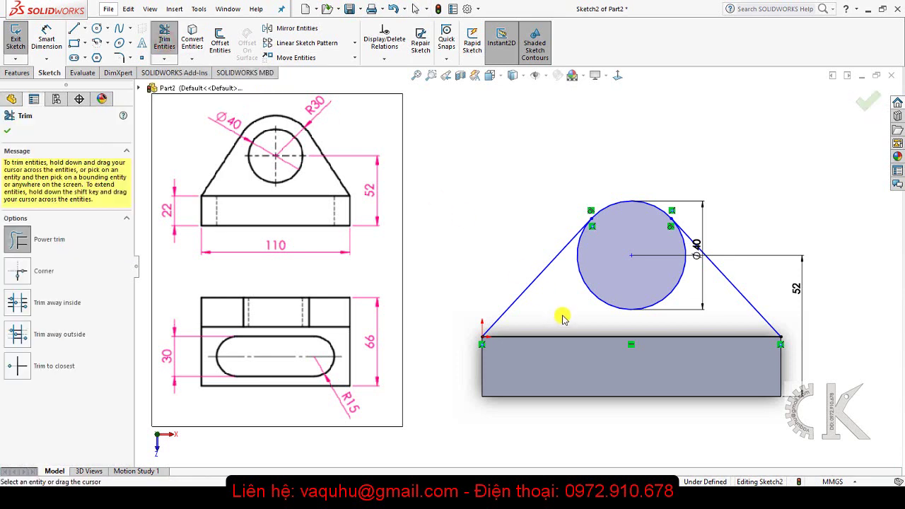
{"action": "left_click_drag", "start_coordinate": [593, 280], "coordinate": [598, 295]}
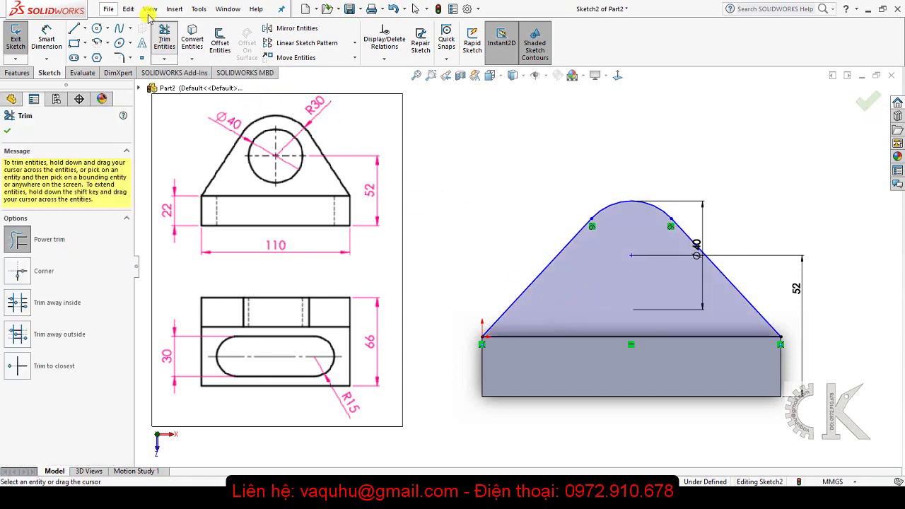
{"action": "left_click", "coordinate": [99, 28]}
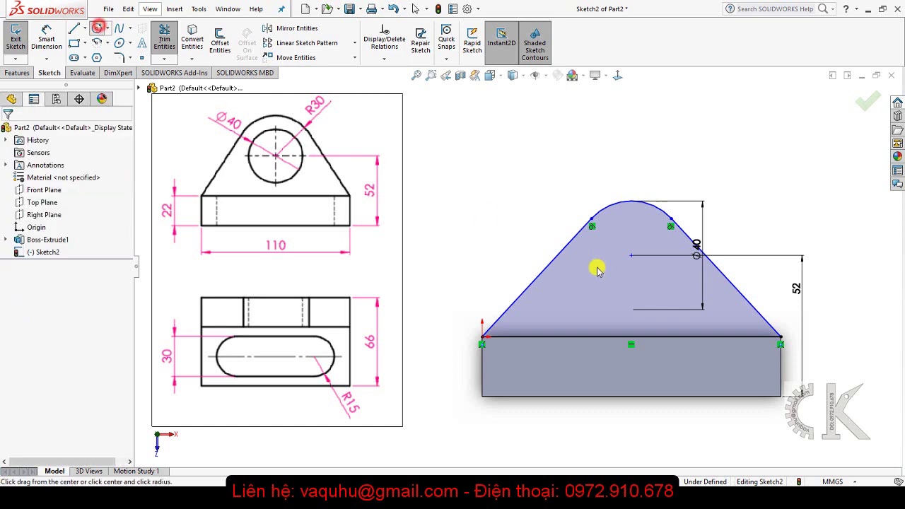
{"action": "left_click", "coordinate": [632, 256]}
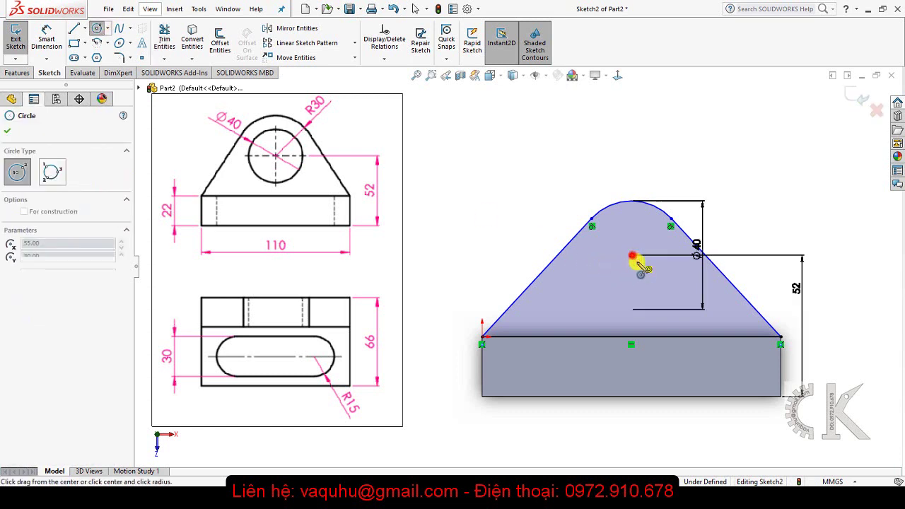
{"action": "left_click", "coordinate": [644, 282]}
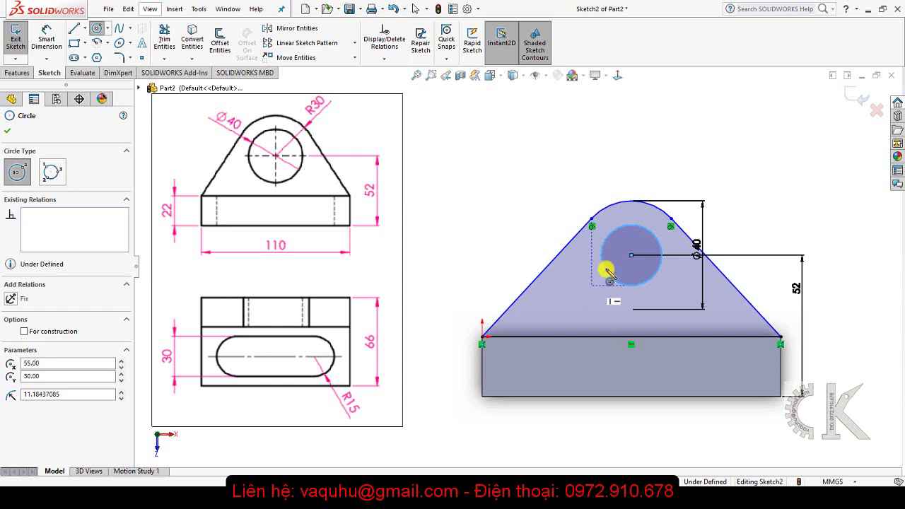
{"action": "key", "text": "Escape"}
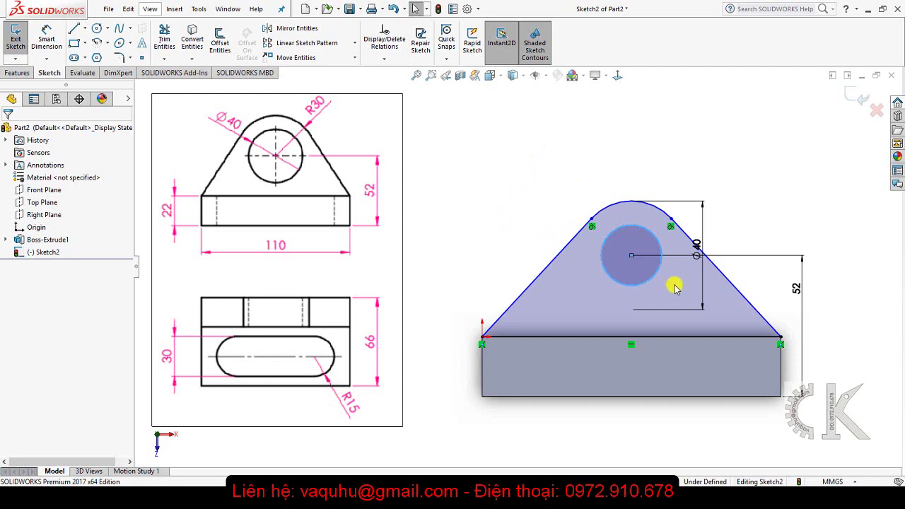
Step: Change the top arc diameter to 60, dimension the hole Ø40, and exit the sketch
{"action": "left_click", "coordinate": [697, 245]}
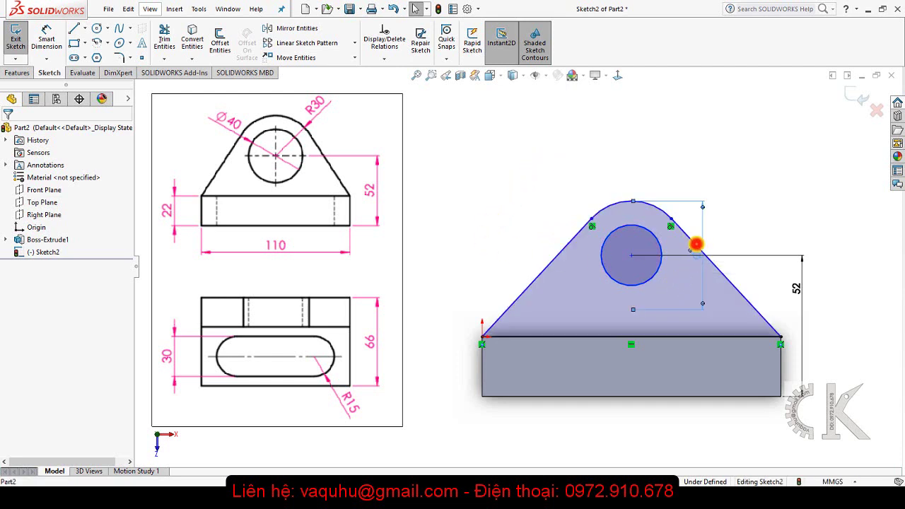
{"action": "double_click", "coordinate": [697, 244]}
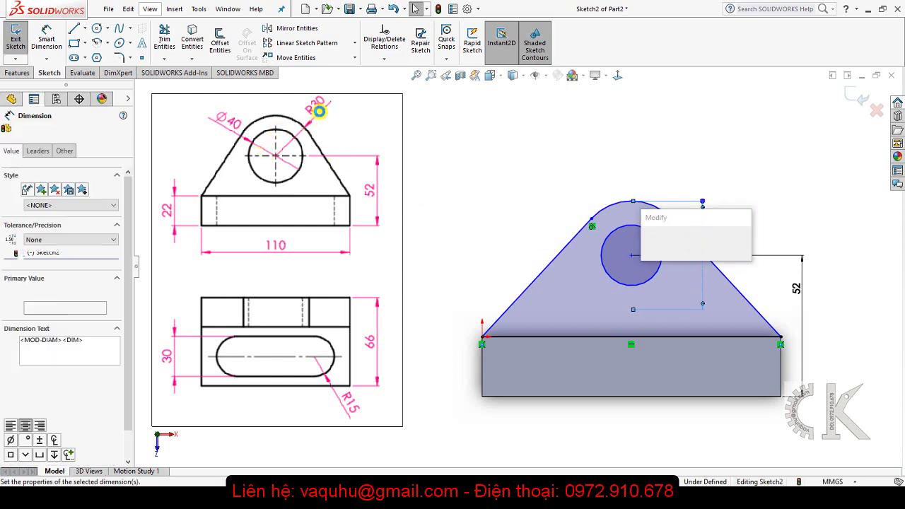
{"action": "type", "text": "60"}
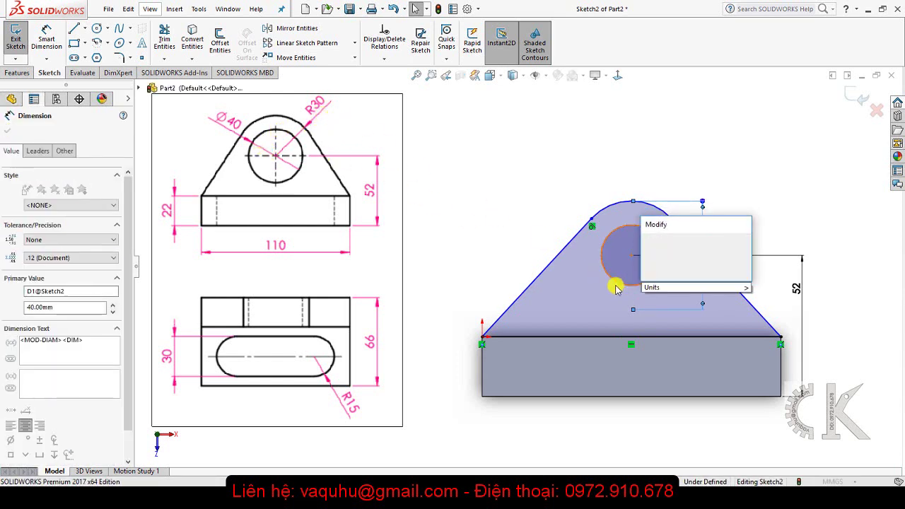
{"action": "left_click", "coordinate": [647, 242]}
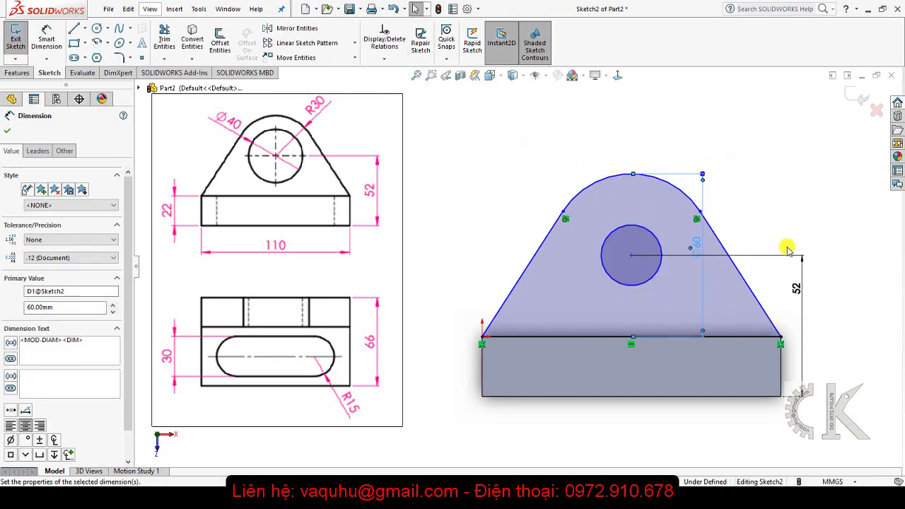
{"action": "left_click", "coordinate": [780, 226]}
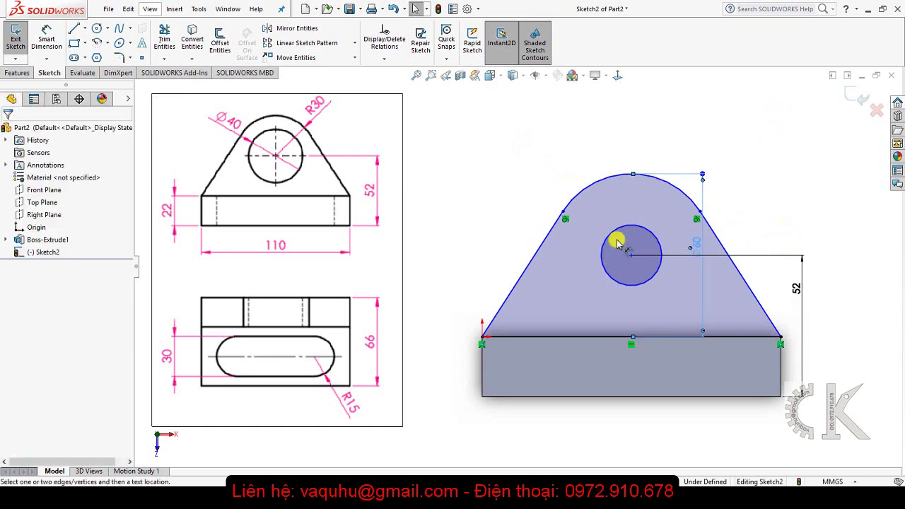
{"action": "key", "text": "d"}
{"action": "left_click", "coordinate": [600, 255]}
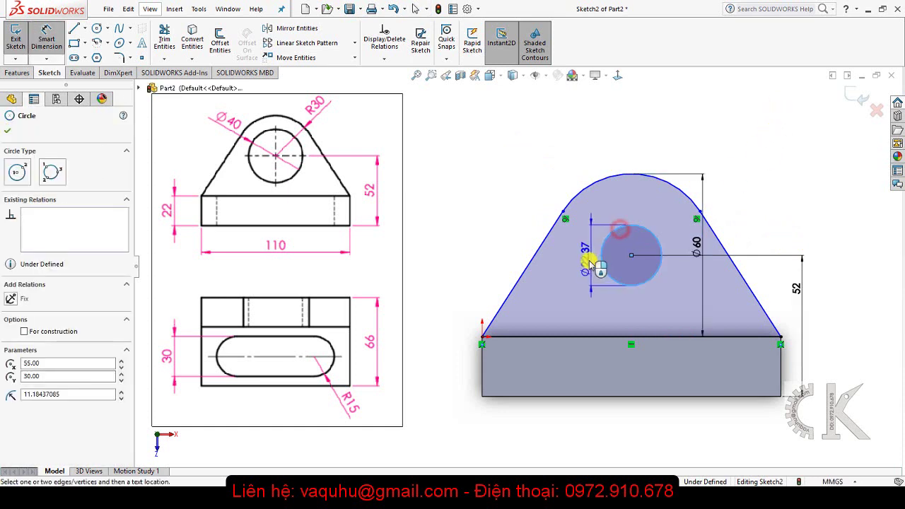
{"action": "left_click", "coordinate": [586, 263]}
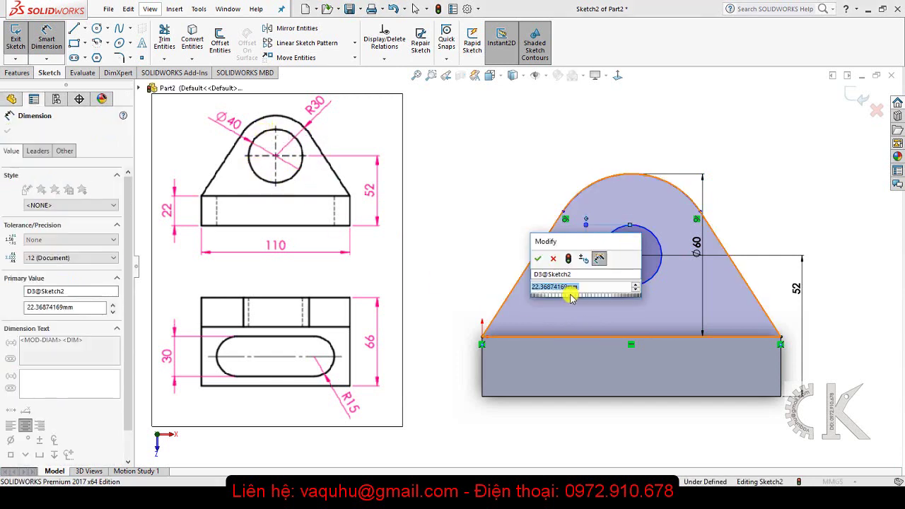
{"action": "type", "text": "40"}
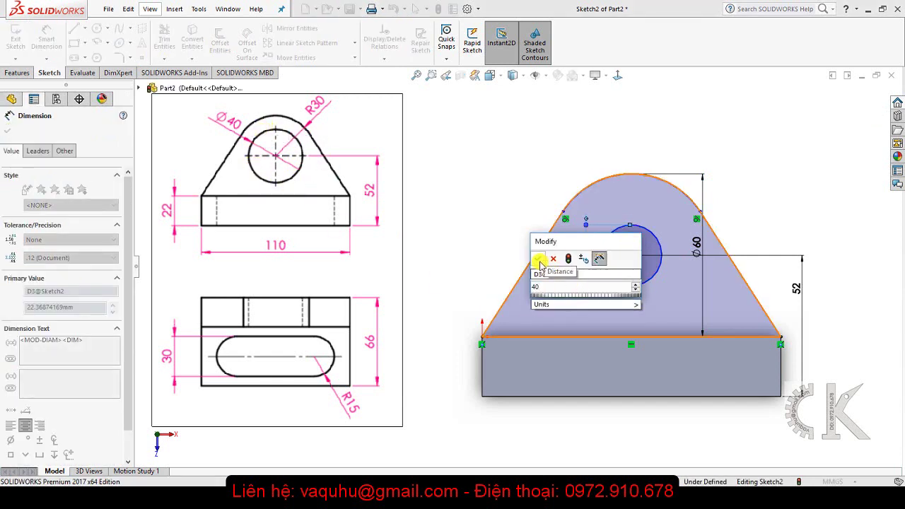
{"action": "left_click", "coordinate": [538, 258]}
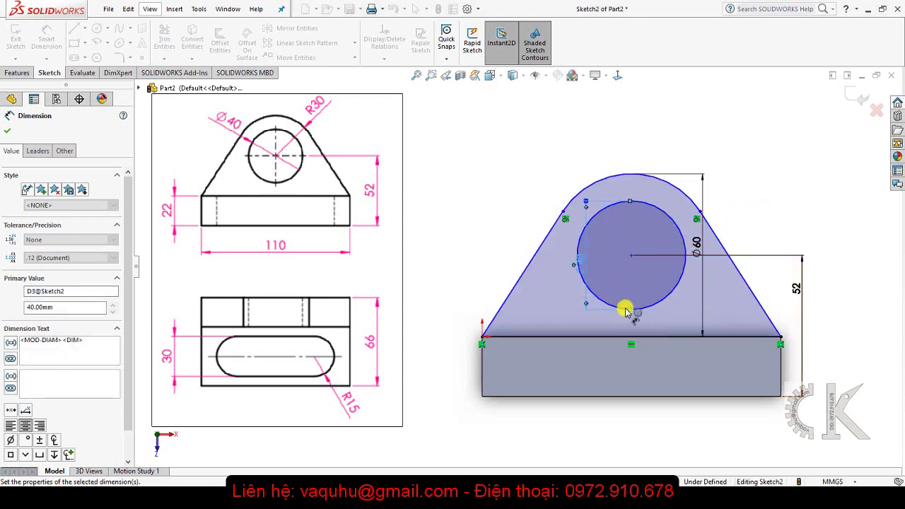
{"action": "left_click", "coordinate": [628, 308]}
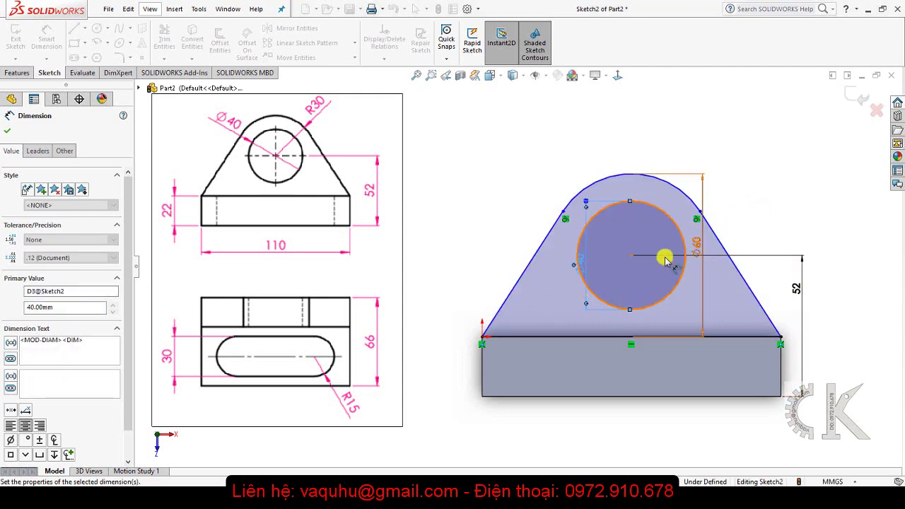
{"action": "left_click", "coordinate": [860, 102]}
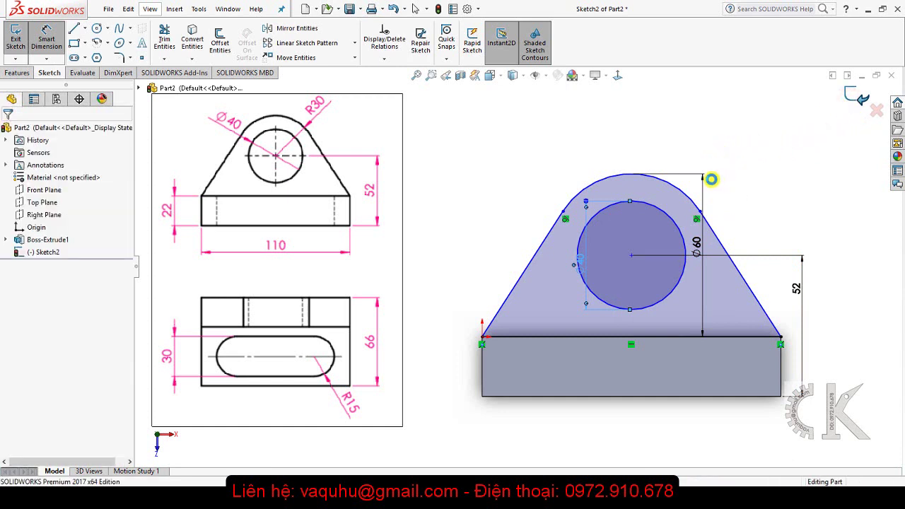
Step: Extrude the lug sketch 20 mm blind in the reversed direction, forming the upright lug over the base
{"action": "mouse_move", "coordinate": [511, 231]}
{"action": "middle_mouse_down"}
{"action": "mouse_move", "coordinate": [545, 237]}
{"action": "mouse_move", "coordinate": [572, 259]}
{"action": "mouse_move", "coordinate": [535, 236]}
{"action": "mouse_move", "coordinate": [569, 223]}
{"action": "mouse_move", "coordinate": [612, 260]}
{"action": "middle_mouse_up"}
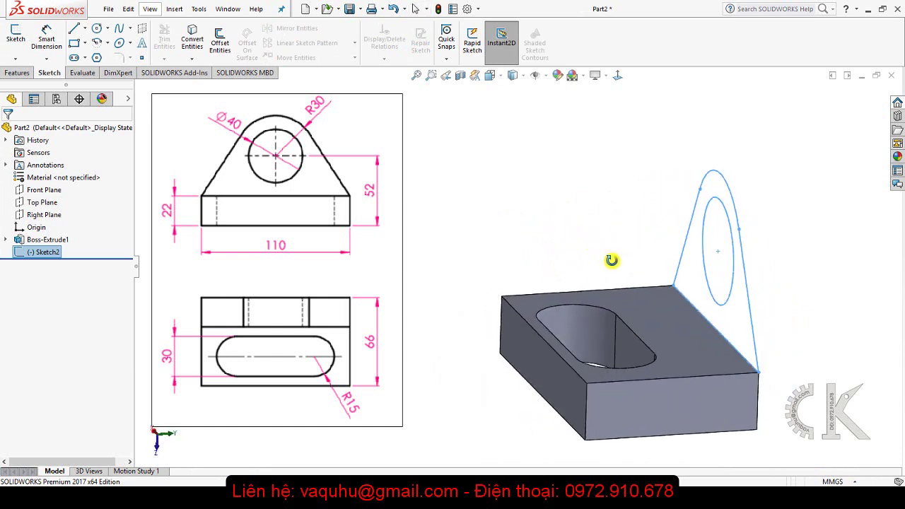
{"action": "left_click", "coordinate": [27, 73]}
{"action": "left_click", "coordinate": [20, 43]}
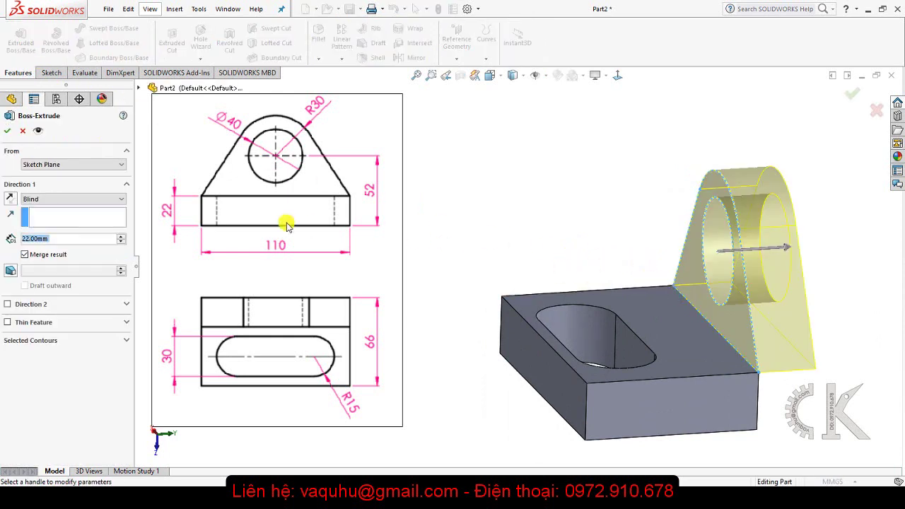
{"action": "left_click", "coordinate": [11, 199]}
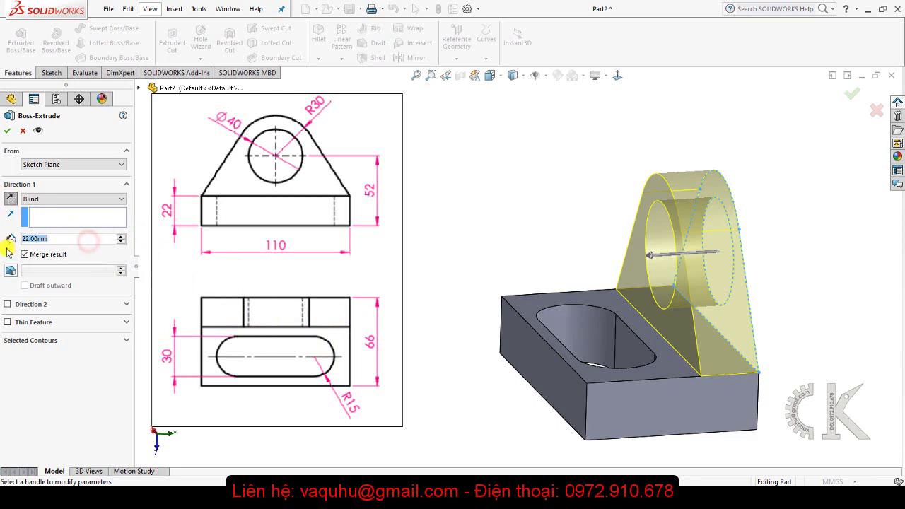
{"action": "type", "text": "20"}
{"action": "key", "text": "Return"}
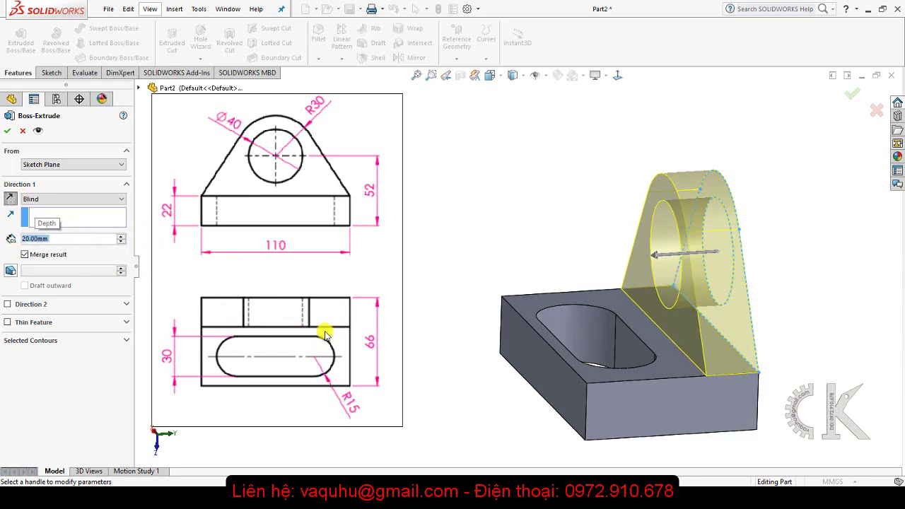
{"action": "middle_click_drag", "start_coordinate": [471, 333], "coordinate": [453, 322]}
{"action": "middle_click_drag", "start_coordinate": [455, 338], "coordinate": [467, 337]}
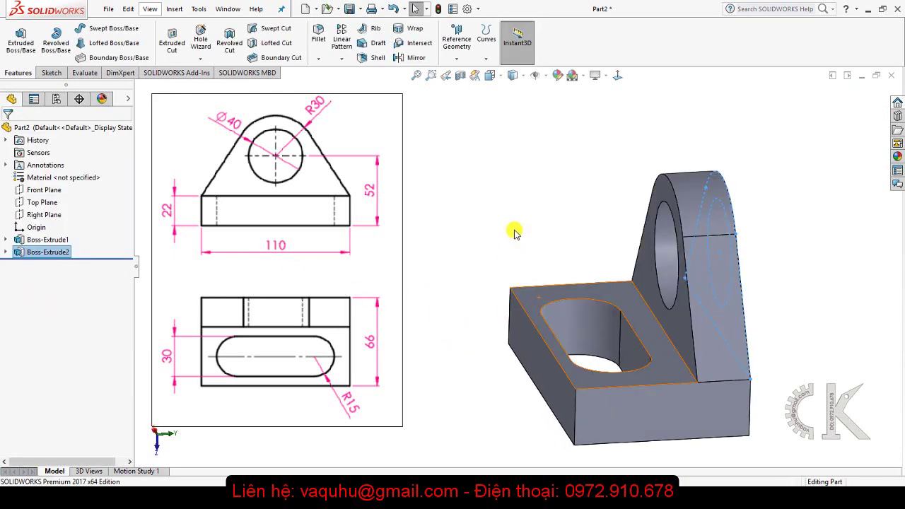
Step: Delete the reference drawing picture and centre the finished bracket in the view
{"action": "mouse_move", "coordinate": [515, 233]}
{"action": "middle_mouse_down"}
{"action": "mouse_move", "coordinate": [558, 245]}
{"action": "mouse_move", "coordinate": [542, 287]}
{"action": "mouse_move", "coordinate": [555, 321]}
{"action": "mouse_move", "coordinate": [519, 317]}
{"action": "middle_mouse_up"}
{"action": "left_click", "coordinate": [293, 268]}
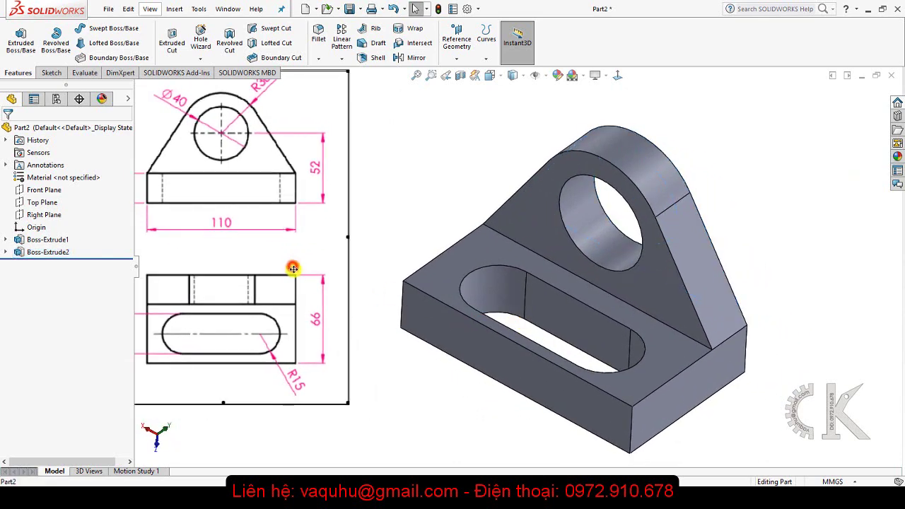
{"action": "key", "text": "Delete"}
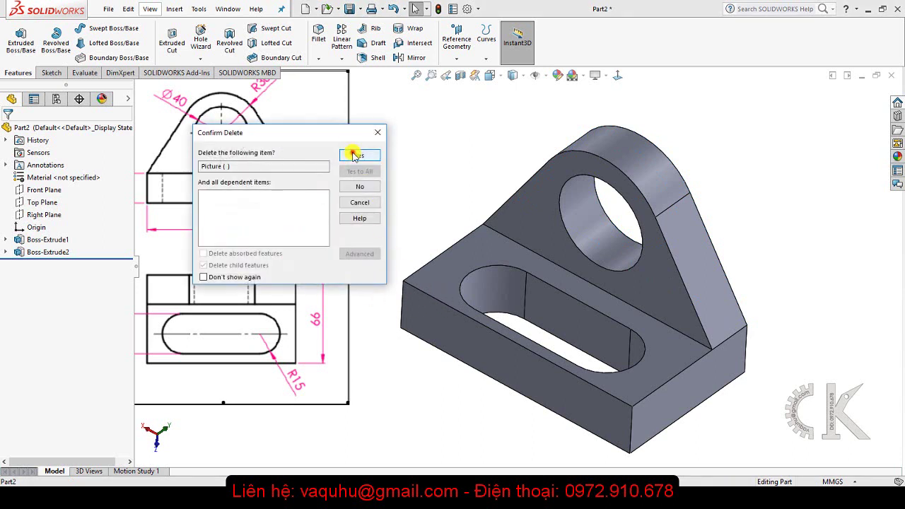
{"action": "left_click", "coordinate": [353, 156]}
{"action": "mouse_move", "coordinate": [514, 297]}
{"action": "middle_mouse_down", "text": "ctrl"}
{"action": "mouse_move", "coordinate": [428, 294]}
{"action": "mouse_move", "coordinate": [410, 269]}
{"action": "mouse_move", "coordinate": [449, 299]}
{"action": "mouse_move", "coordinate": [457, 319]}
{"action": "mouse_move", "coordinate": [444, 270]}
{"action": "mouse_move", "coordinate": [452, 276]}
{"action": "mouse_move", "coordinate": [453, 308]}
{"action": "middle_mouse_up", "text": "ctrl"}
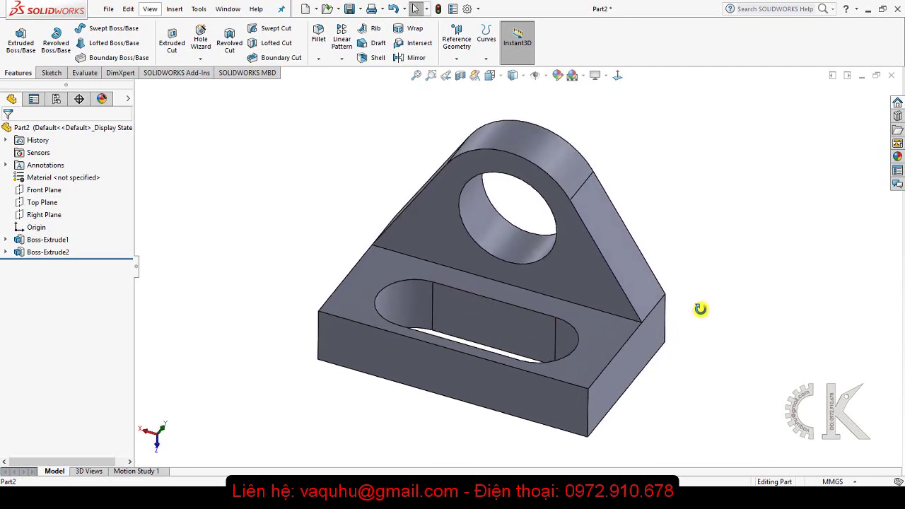